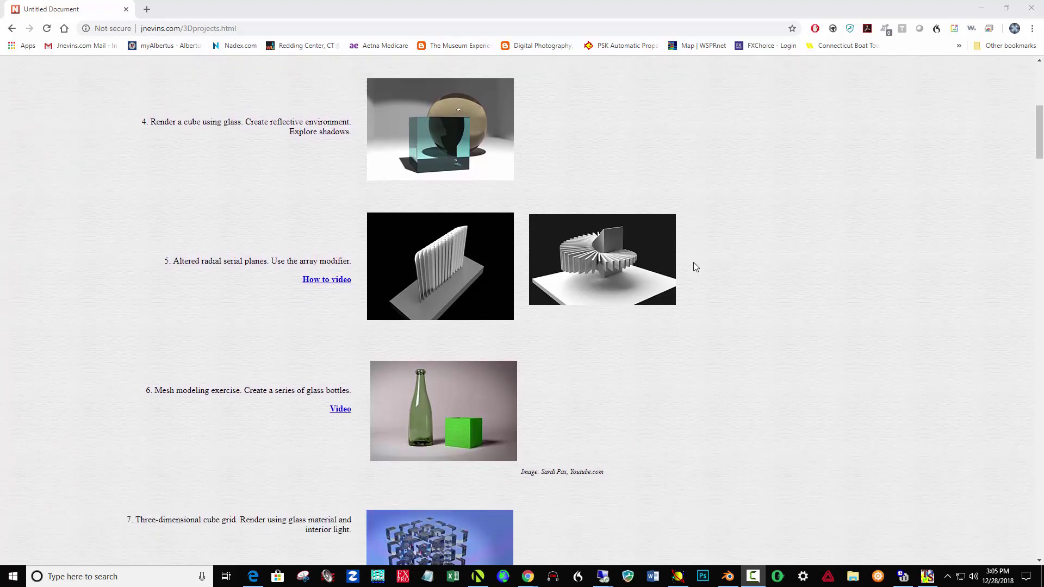
Look through the 3D design project list, return to its beginning and switch to Blender.
scroll(694, 262, "down", 9)
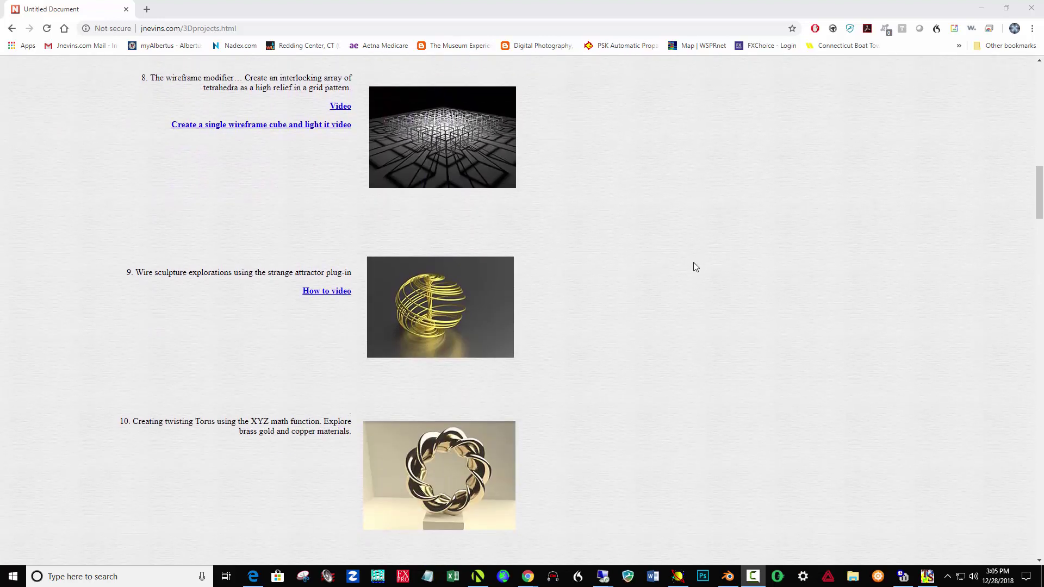
scroll(693, 262, "down", 9)
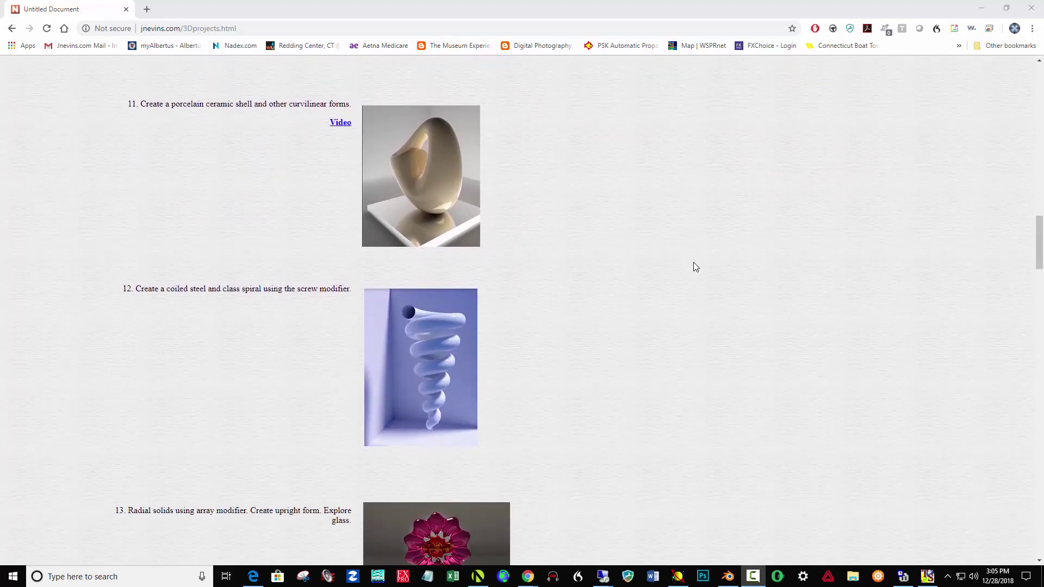
scroll(693, 262, "down", 7)
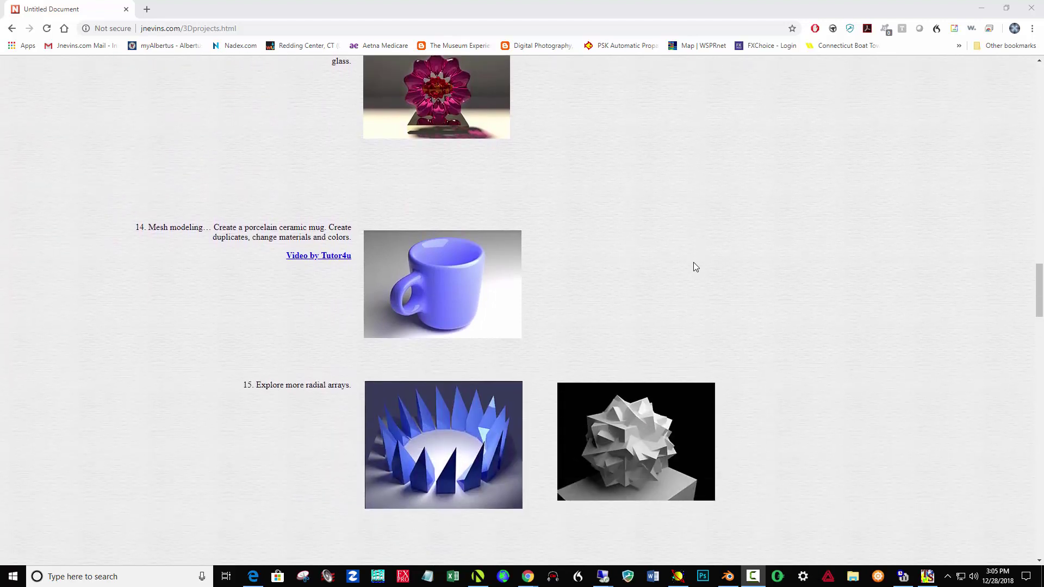
scroll(693, 262, "down", 1)
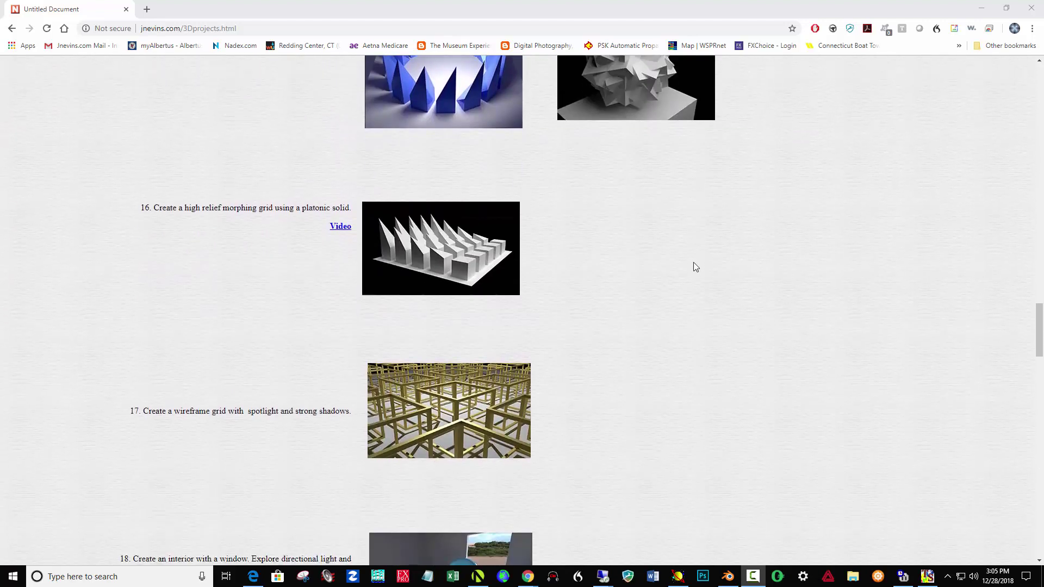
key("Home")
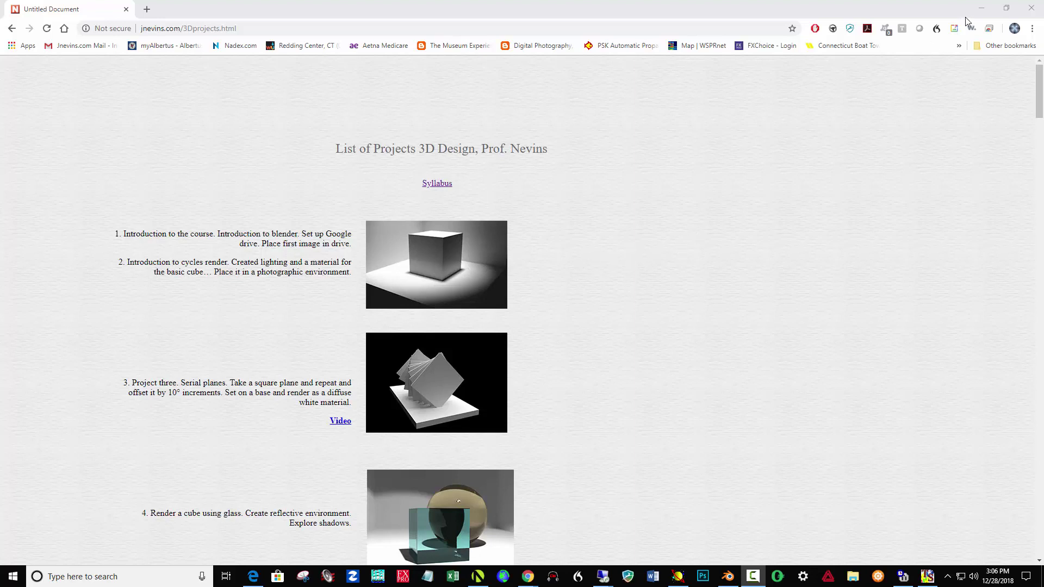
left_click(981, 8)
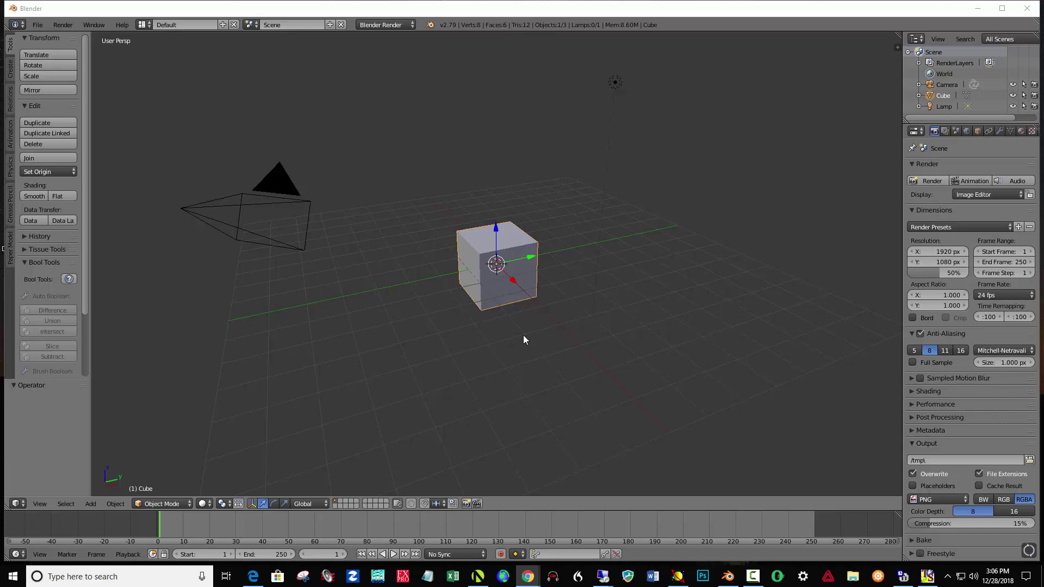
Inspect the default scene, selecting the camera, the lamp and the cube in turn.
middle_click_drag(523, 341, 563, 304)
scroll(571, 303, "down", 3)
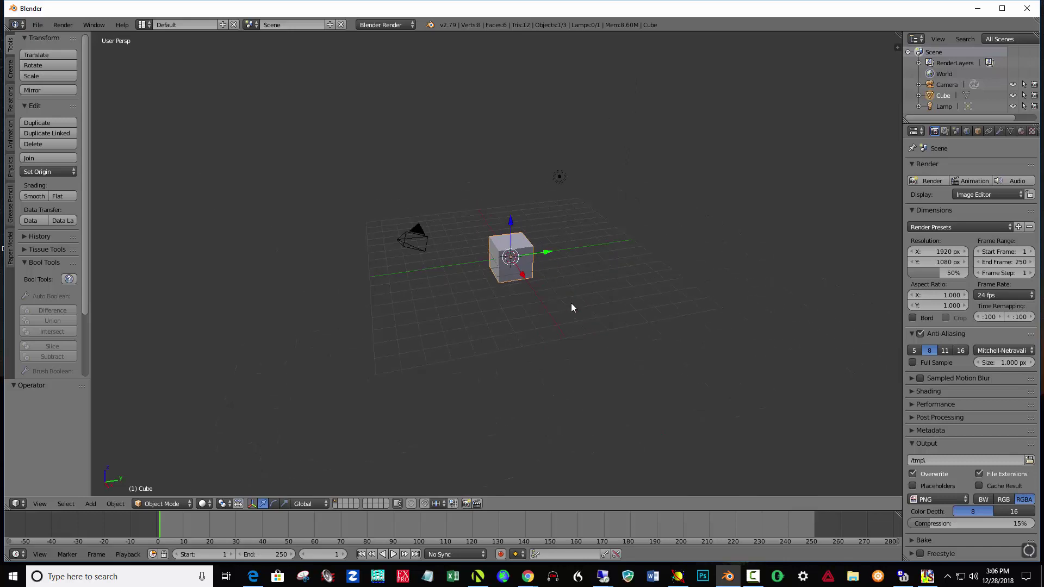
scroll(574, 306, "down", 1)
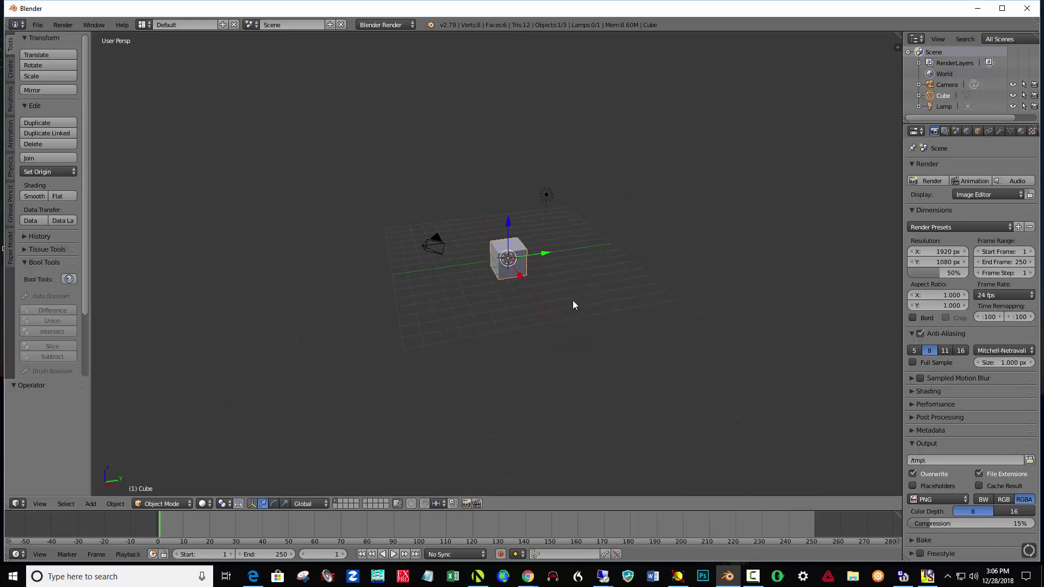
scroll(574, 305, "up", 2)
scroll(573, 304, "up", 4)
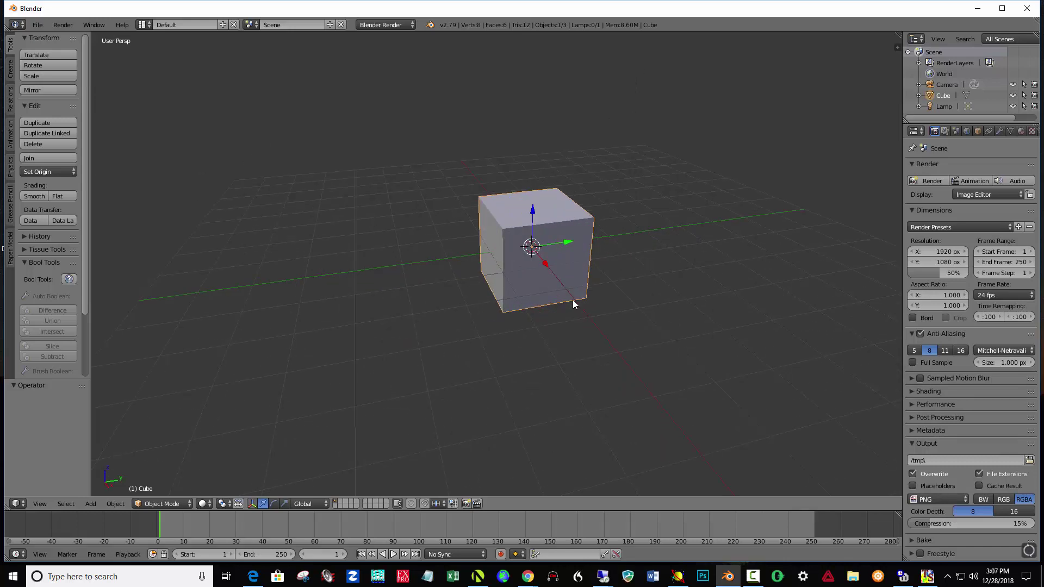
scroll(572, 302, "down", 4)
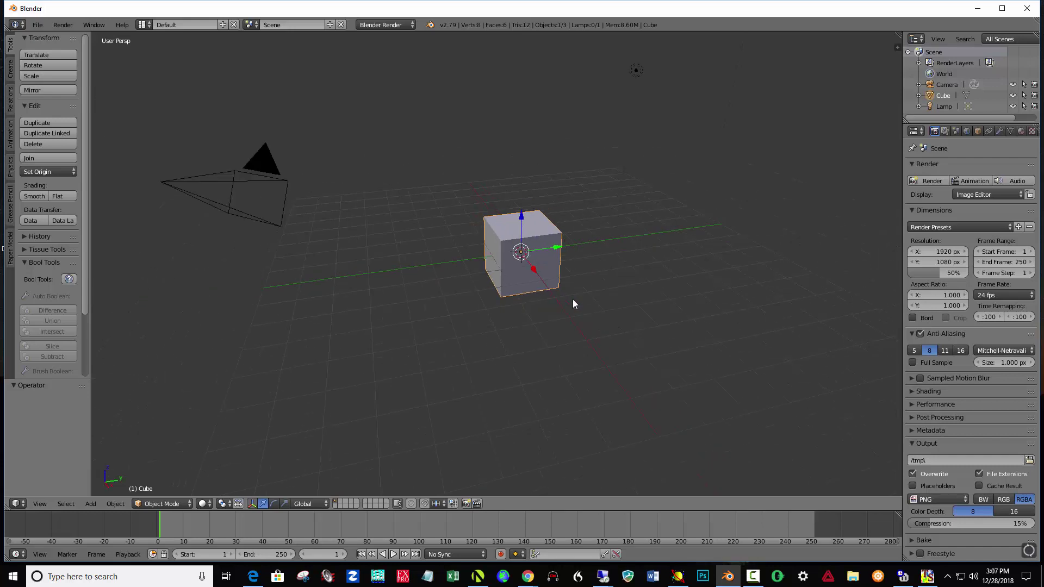
middle_click_drag(555, 281, 546, 282)
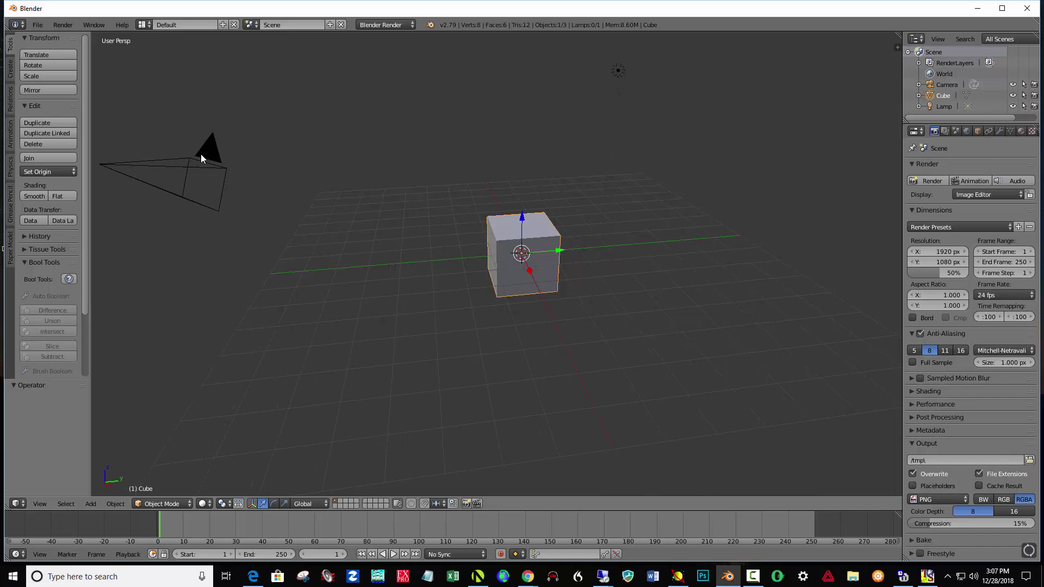
right_click(203, 155)
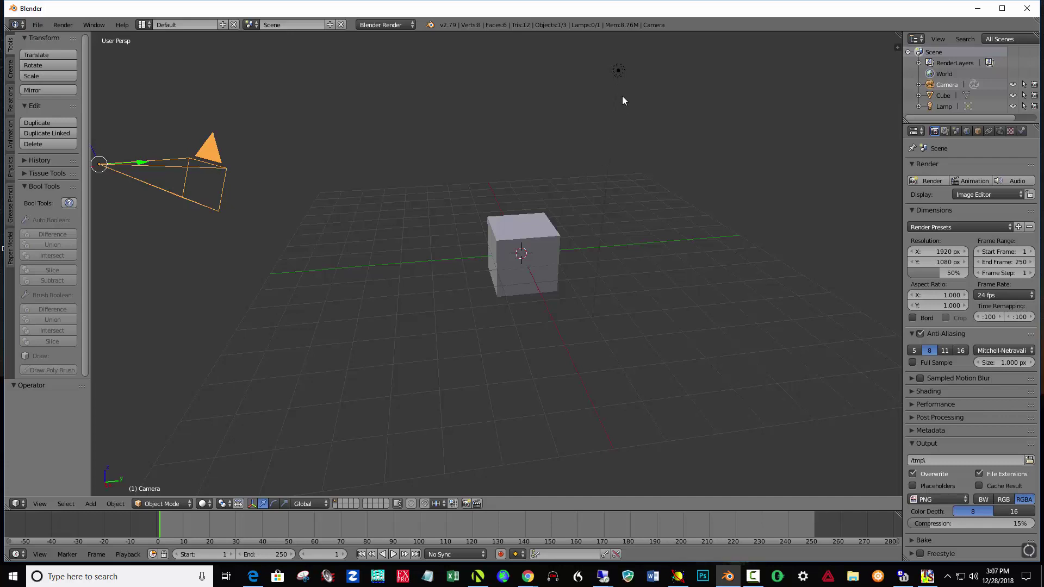
right_click(620, 71)
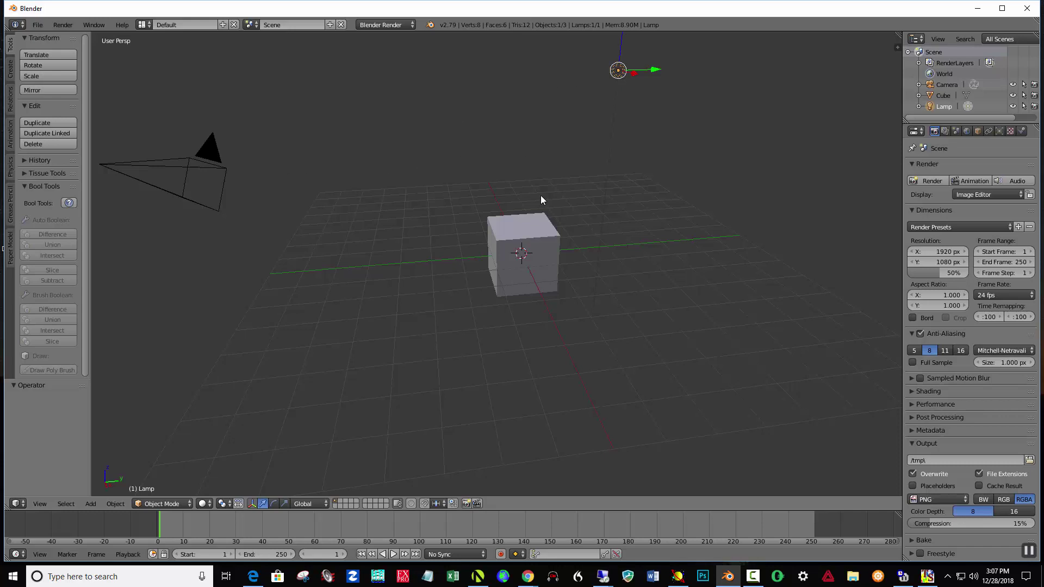
right_click(530, 236)
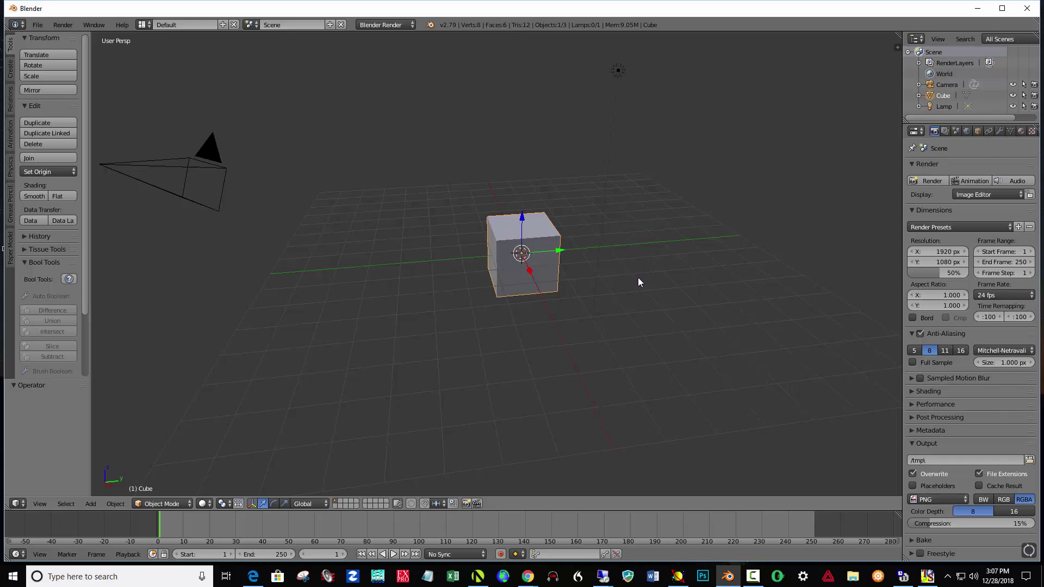
In front orthographic view, place the 3D cursor at the middle of the cube's bottom edge and add a mesh plane there.
key("KP_1")
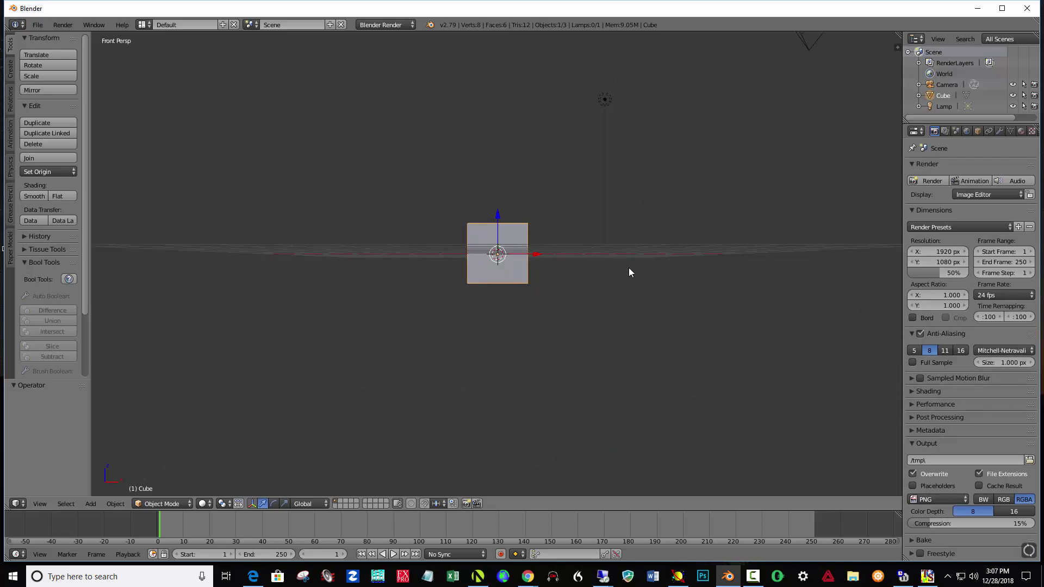
key("KP_5")
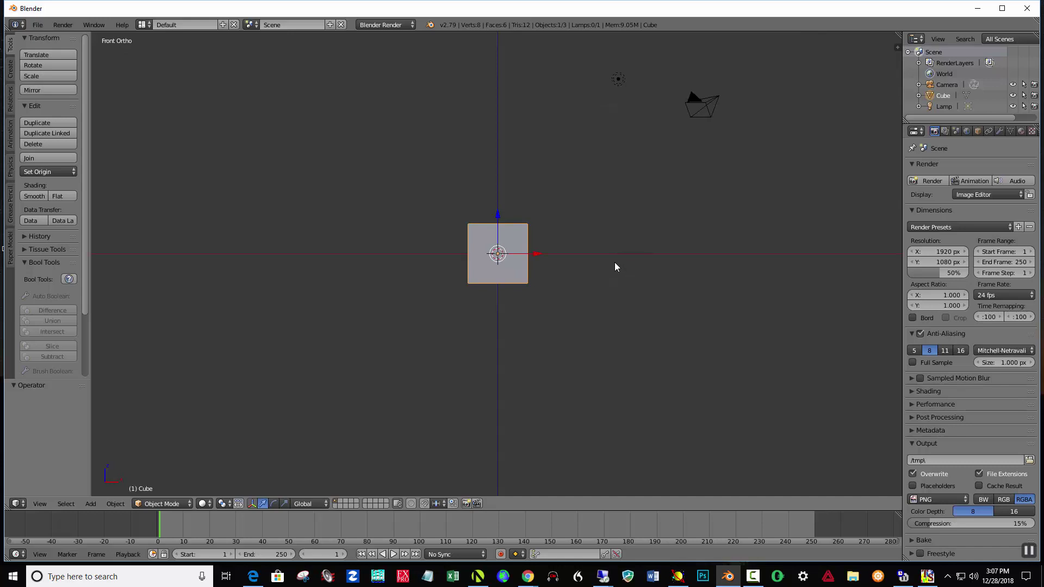
left_click(497, 284)
key("shift+a")
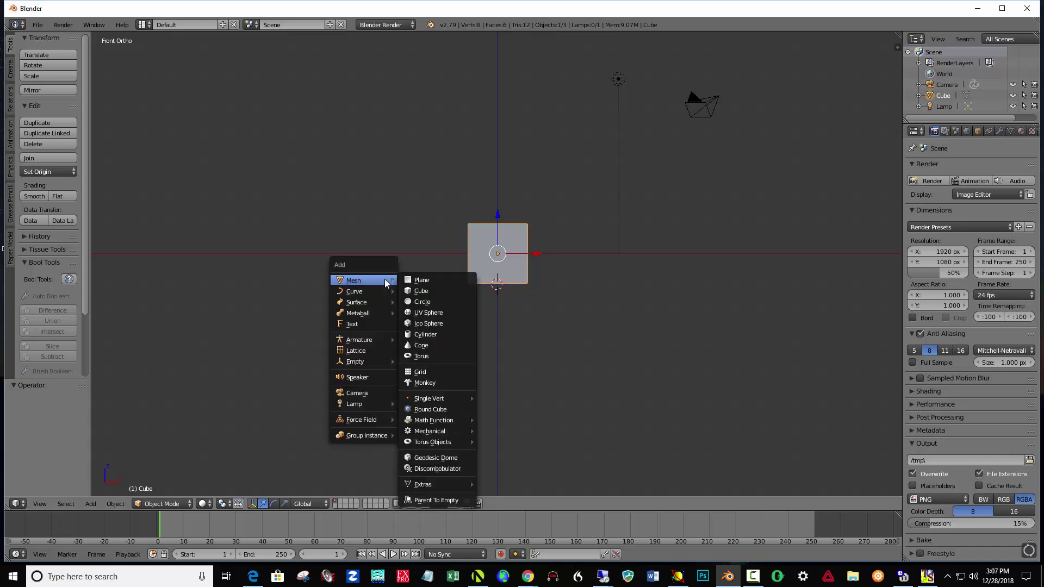
left_click(413, 282)
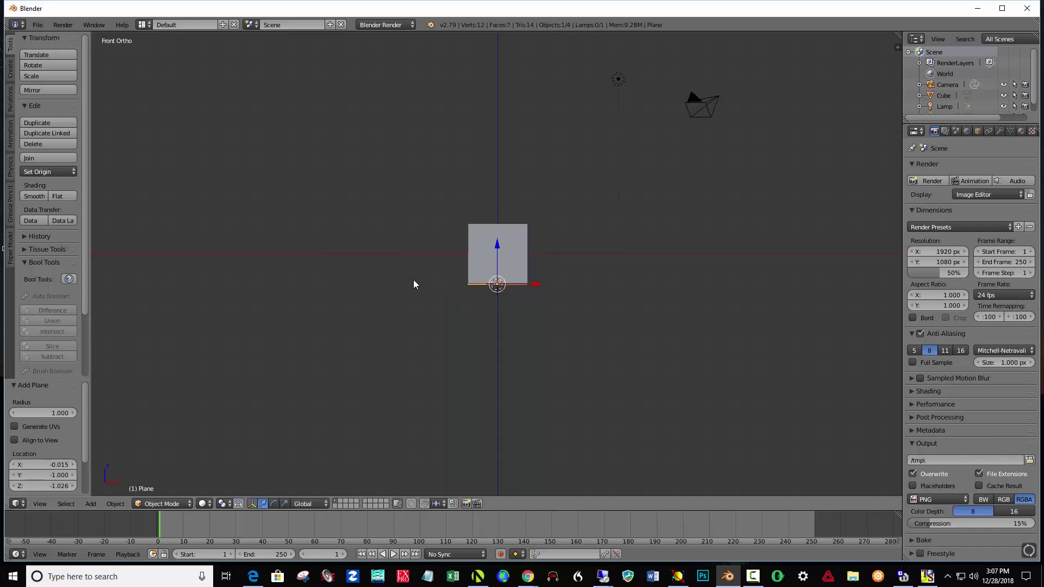
Scale the new plane uniformly by a factor of 5 to make a floor under the cube.
type("s")
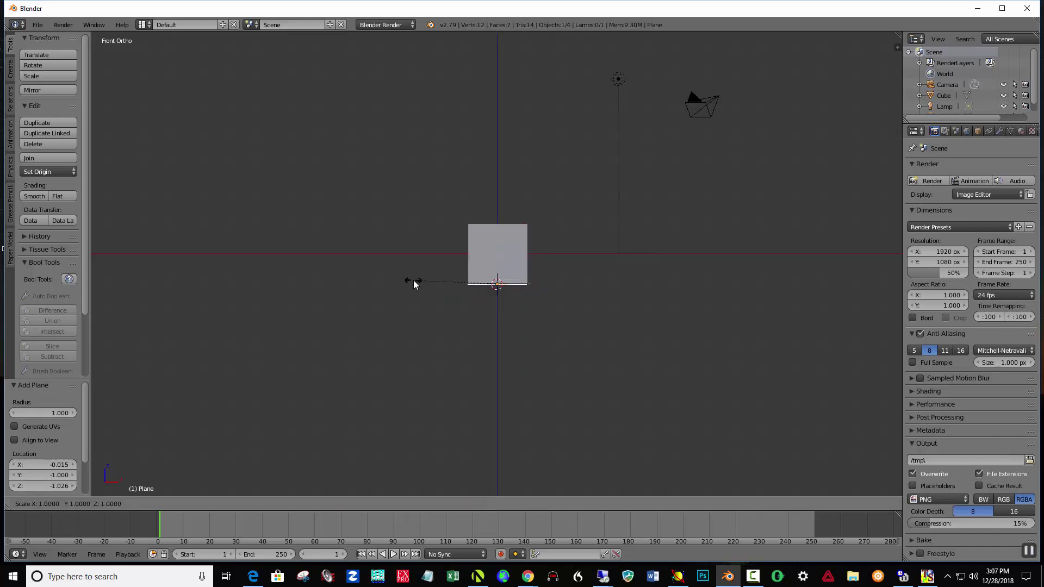
type("5")
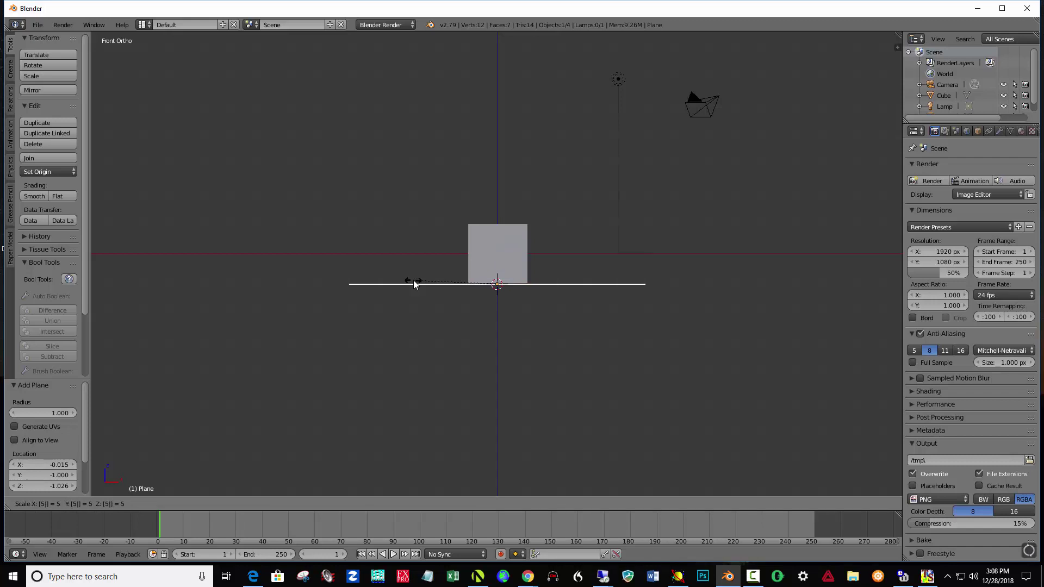
key("Return")
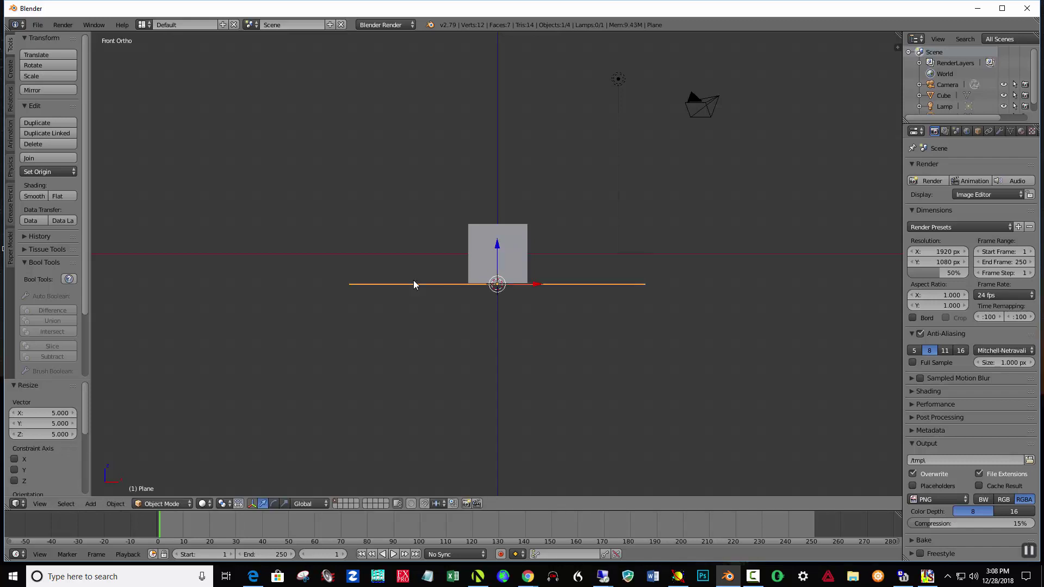
Put the floor plane in Edit Mode, deselect all its geometry and switch to edge selection.
middle_click_drag(697, 288, 632, 333)
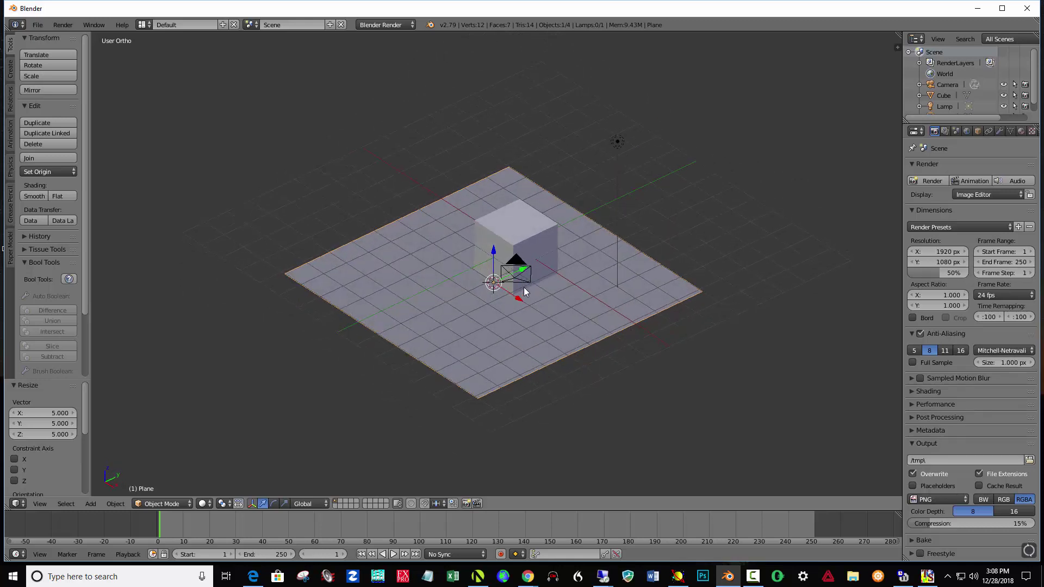
middle_click_drag(524, 287, 513, 331)
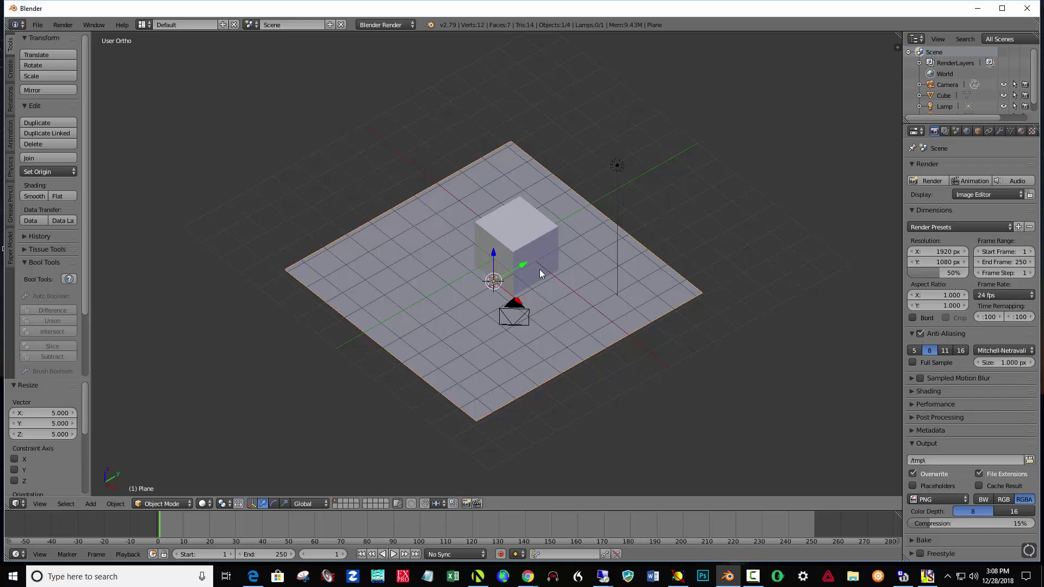
middle_click_drag(555, 322, 557, 299)
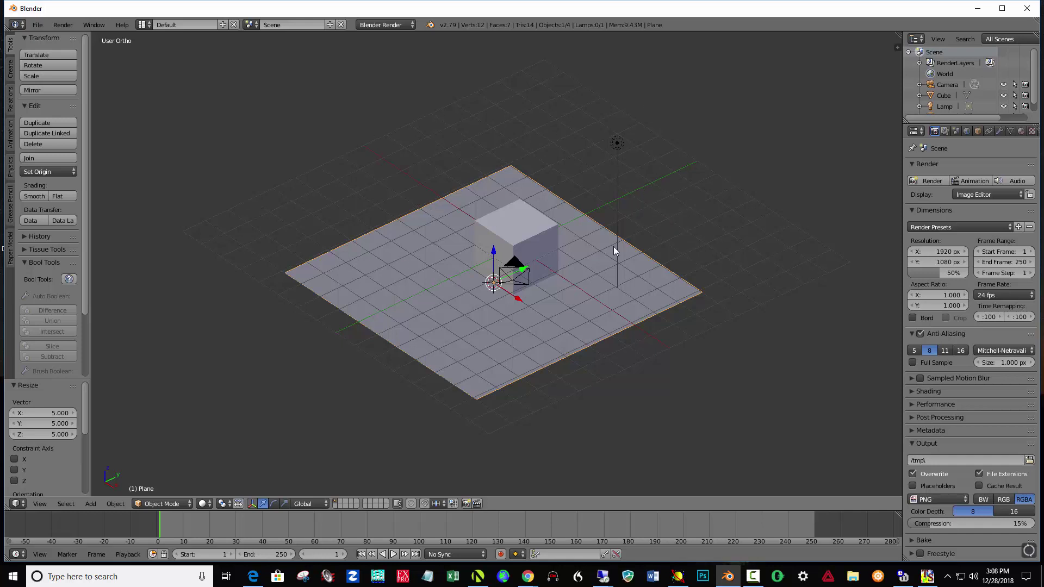
left_click(185, 504)
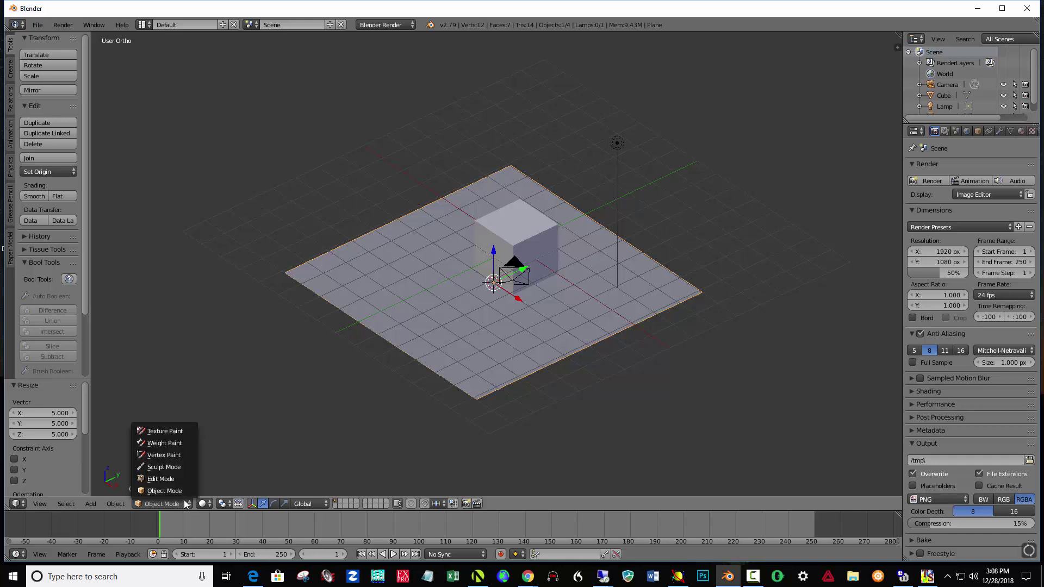
left_click(171, 478)
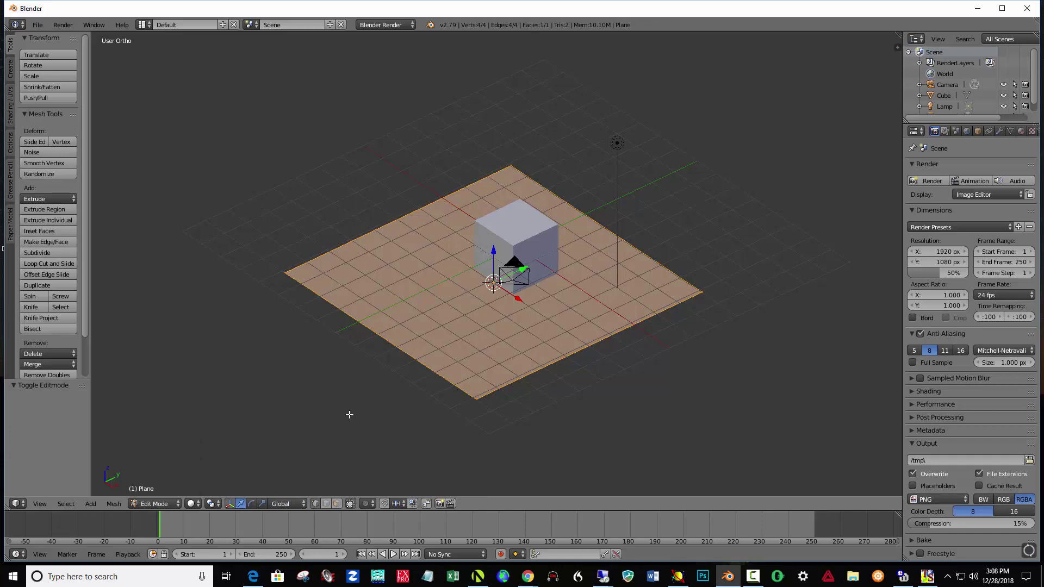
key("a")
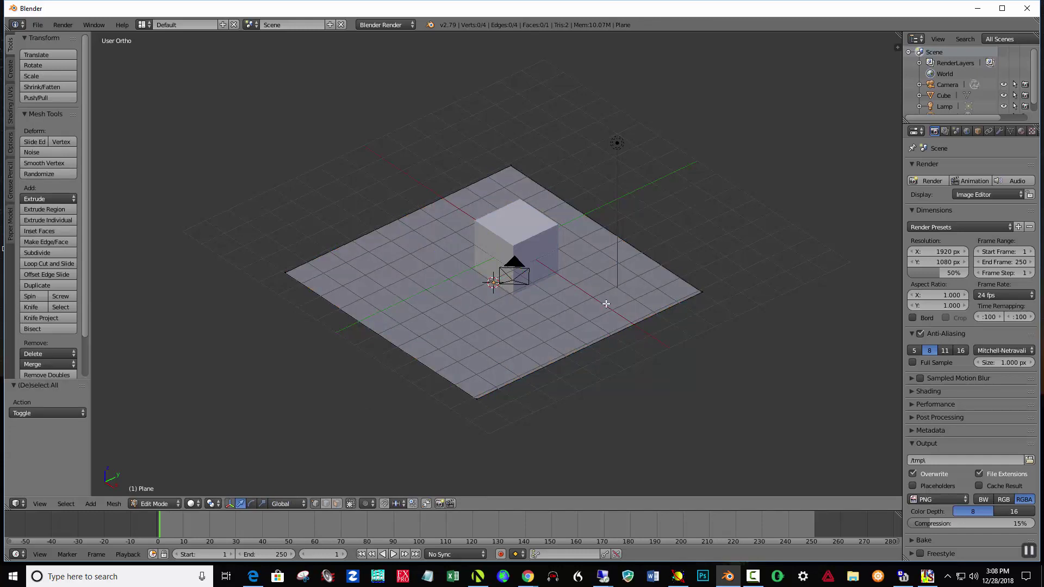
left_click(325, 504)
Extrude the floor plane's two adjoining back edges upward along Z by about 9.76 units to form two walls.
right_click(661, 266)
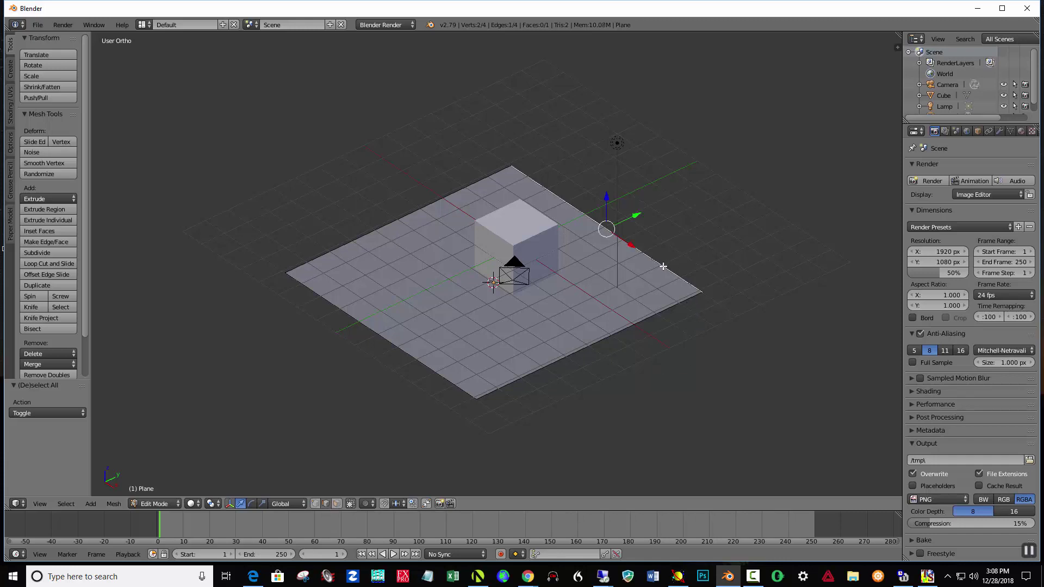
right_click(427, 206, "shift")
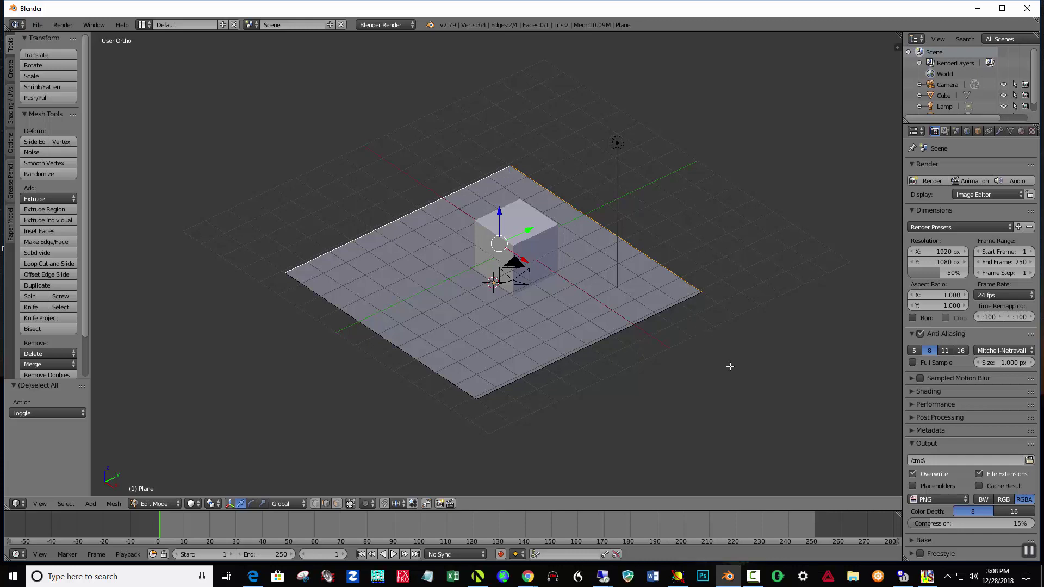
middle_click_drag(731, 361, 741, 334)
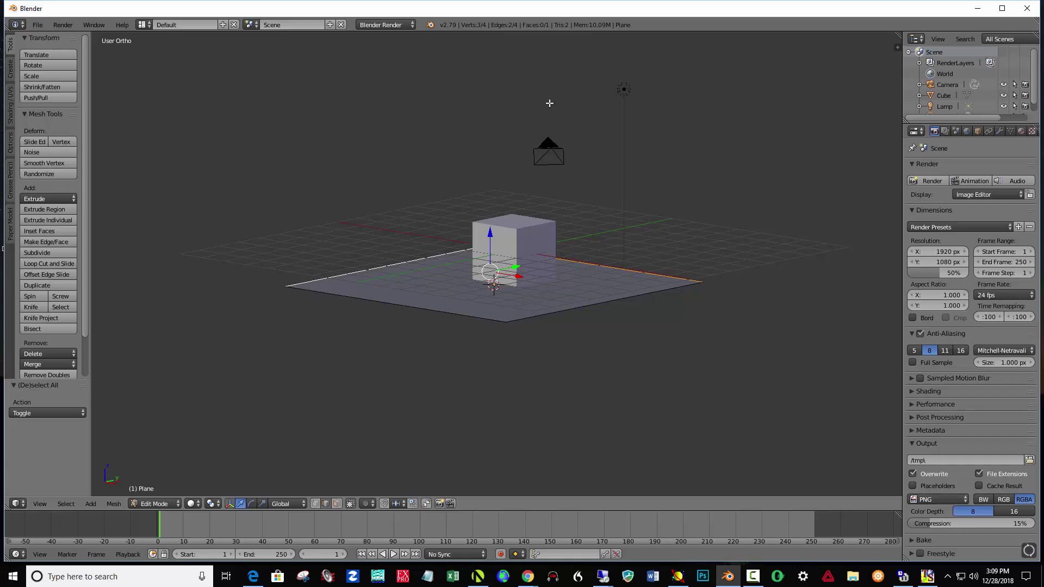
scroll(548, 103, "down", 2)
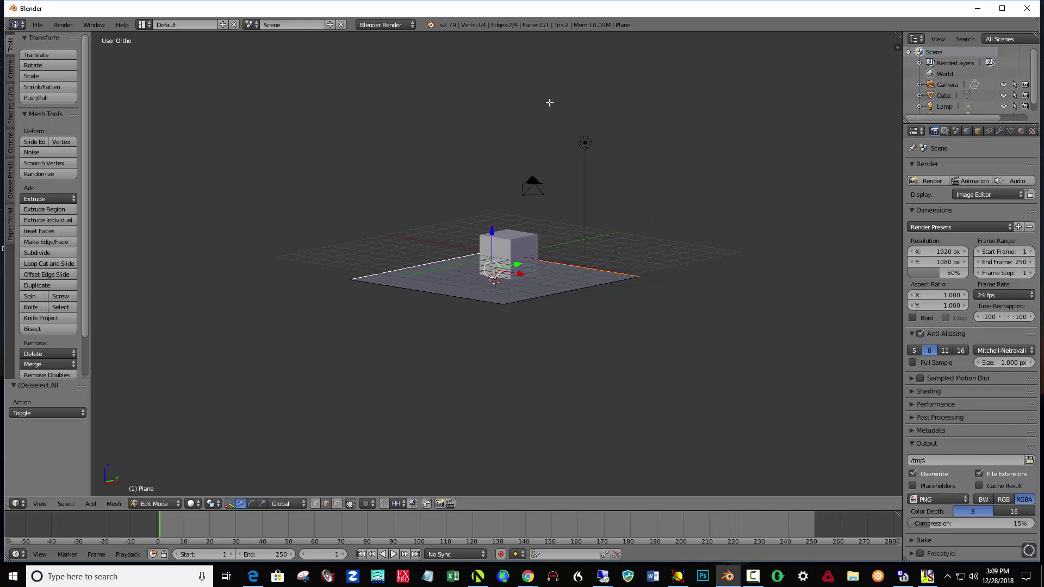
key("e")
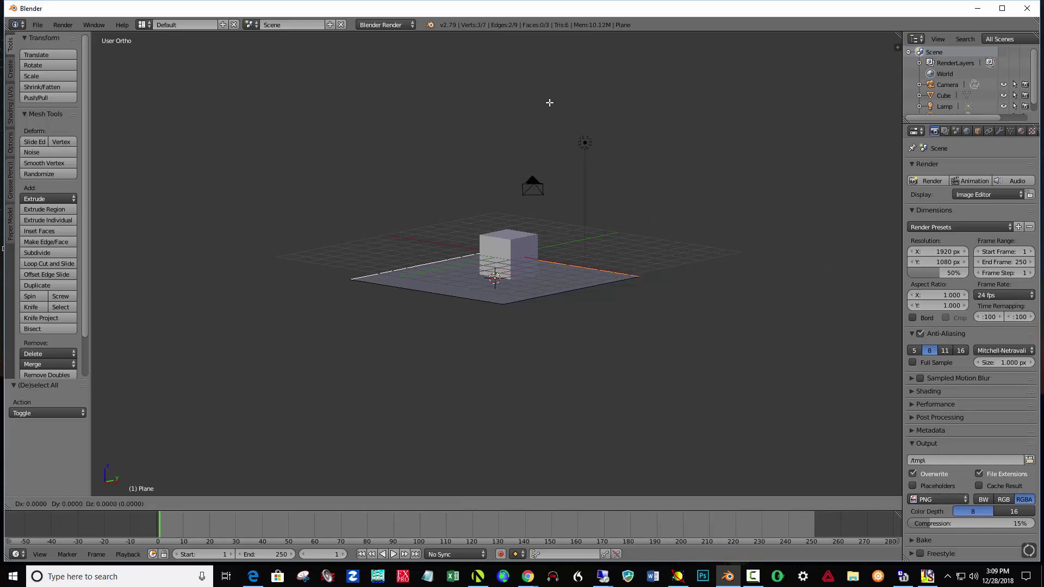
key("z")
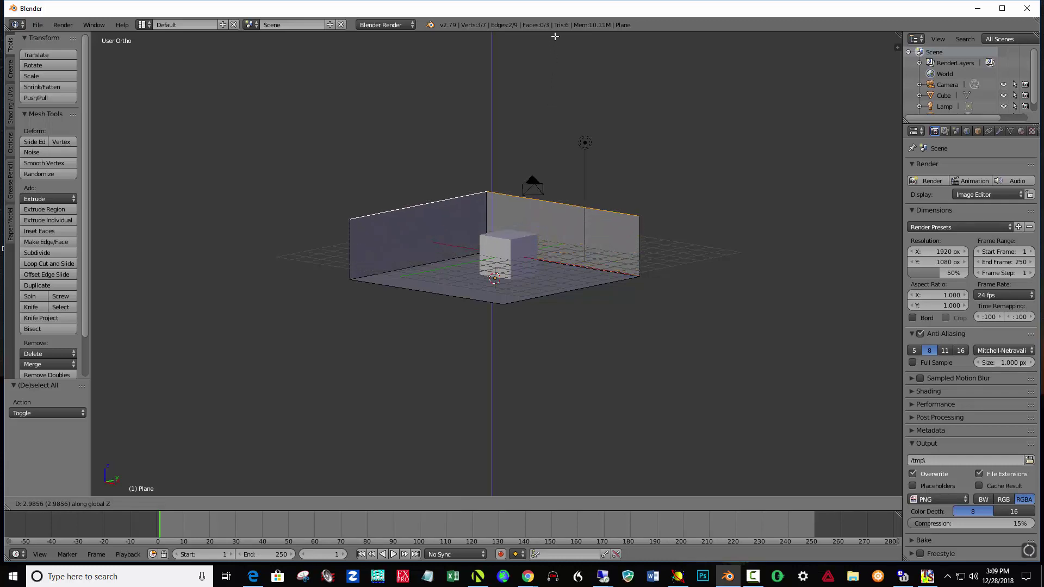
left_click(555, 368)
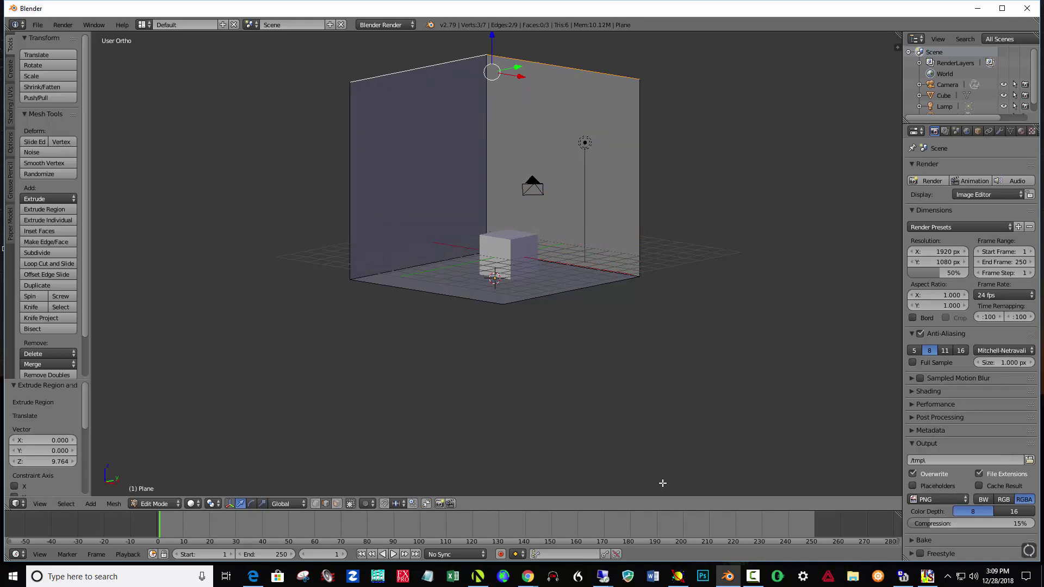
scroll(510, 336, "down", 1)
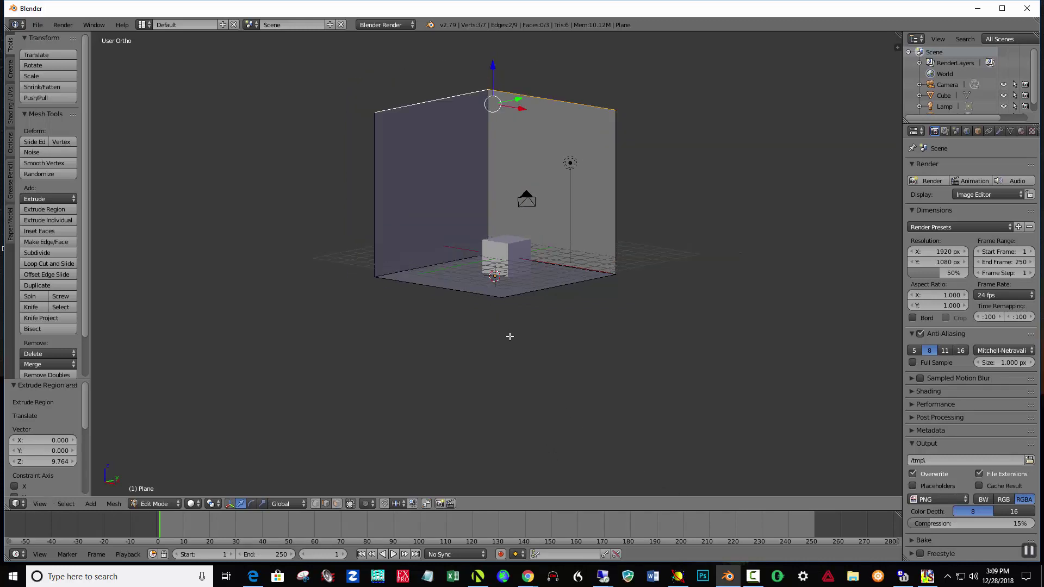
Return to Object Mode and move the cube about -1.72 units along Y, keeping its original height.
scroll(509, 336, "up", 3)
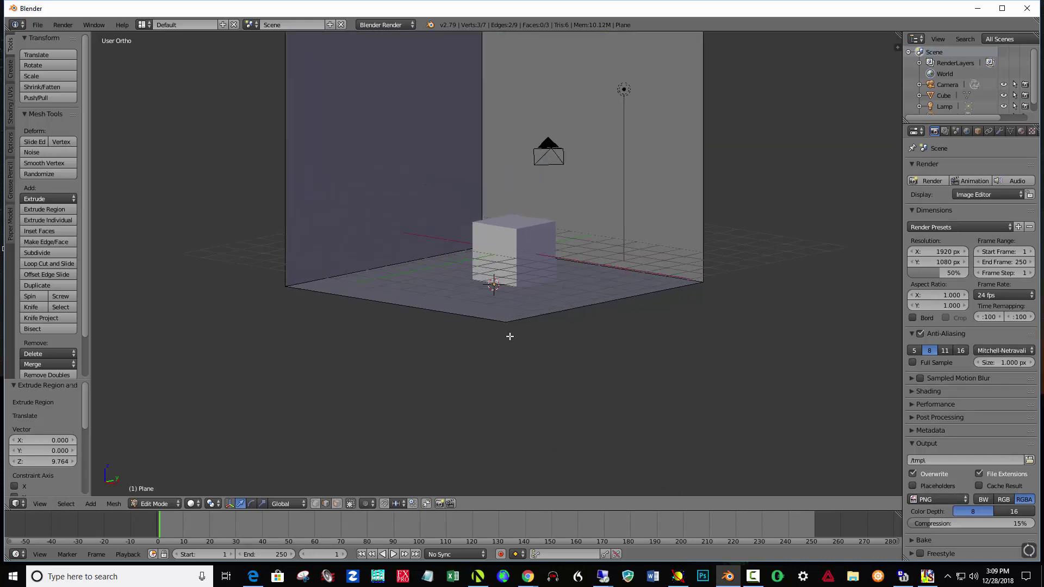
middle_click_drag(610, 270, 543, 238)
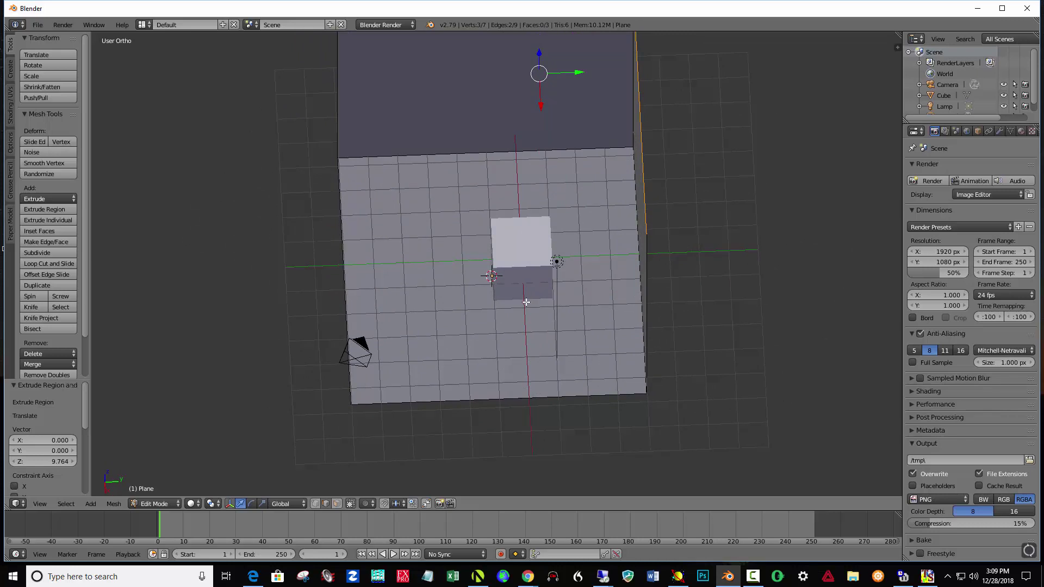
left_click(173, 504)
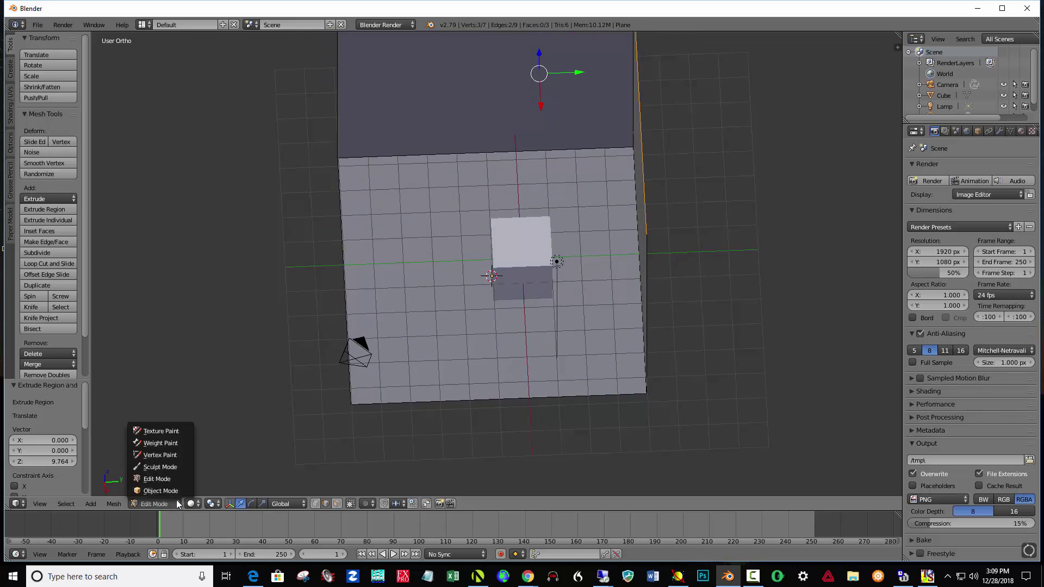
left_click(174, 492)
right_click(519, 251)
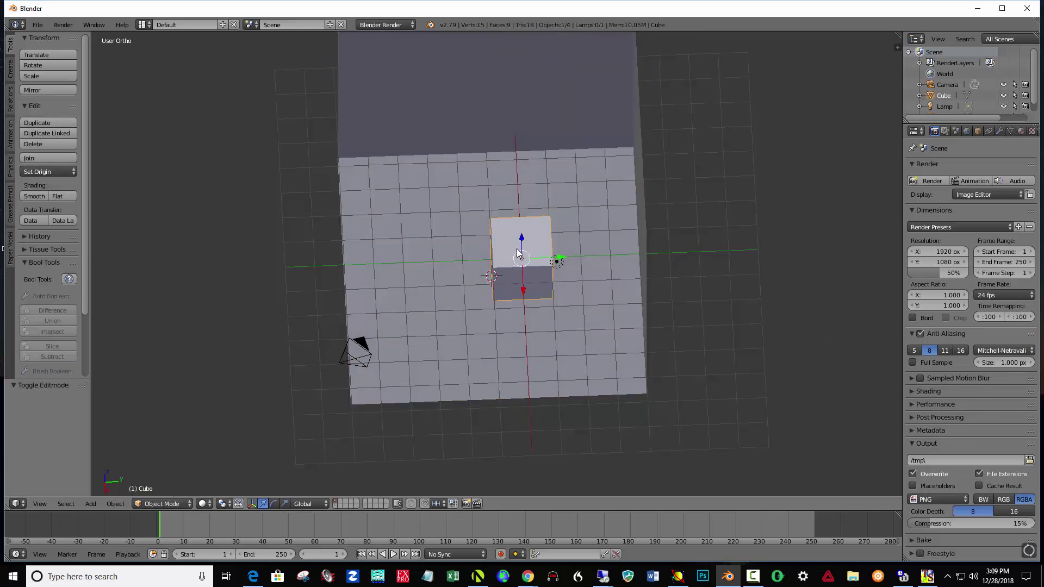
left_click_drag(561, 260, 477, 266)
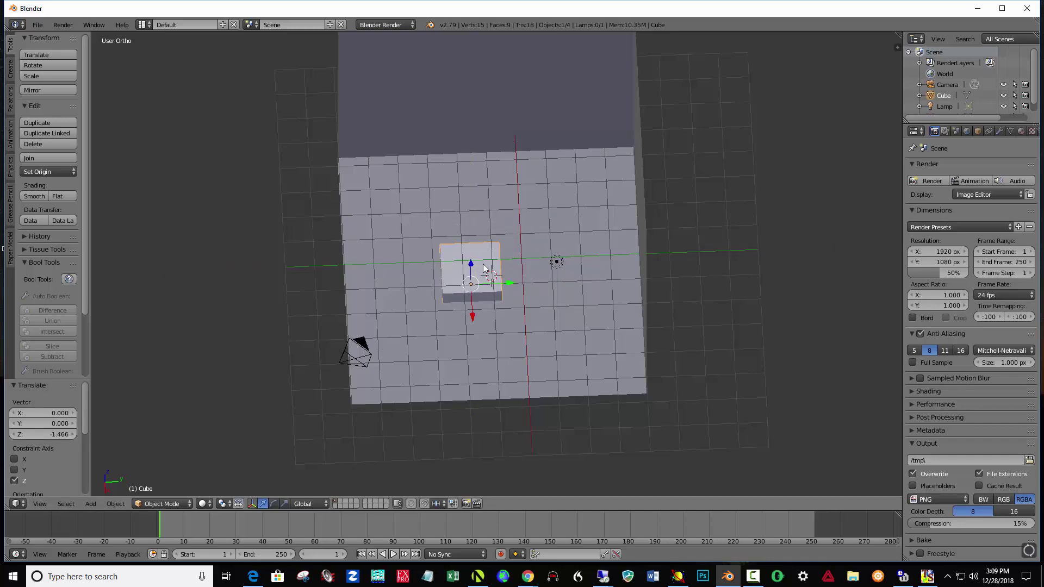
key("ctrl+z")
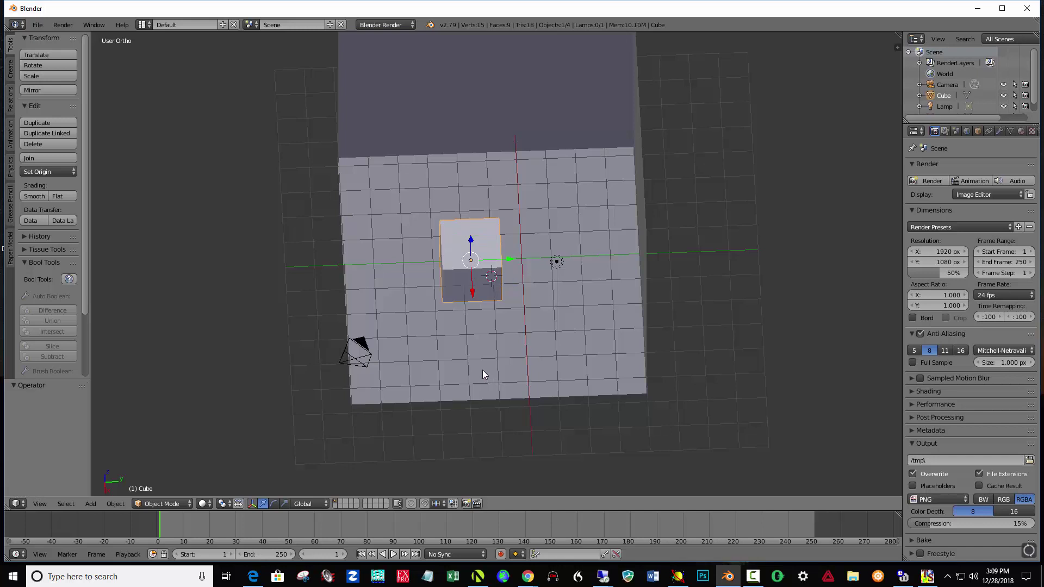
Move the cube about 1 unit along the positive X axis.
key("KP_1")
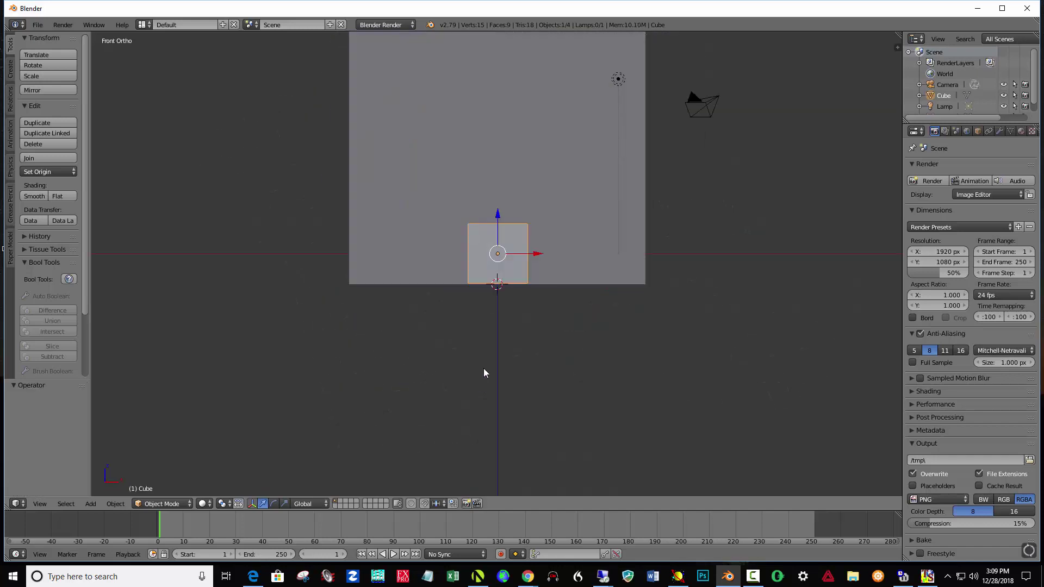
middle_click_drag(548, 305, 532, 262)
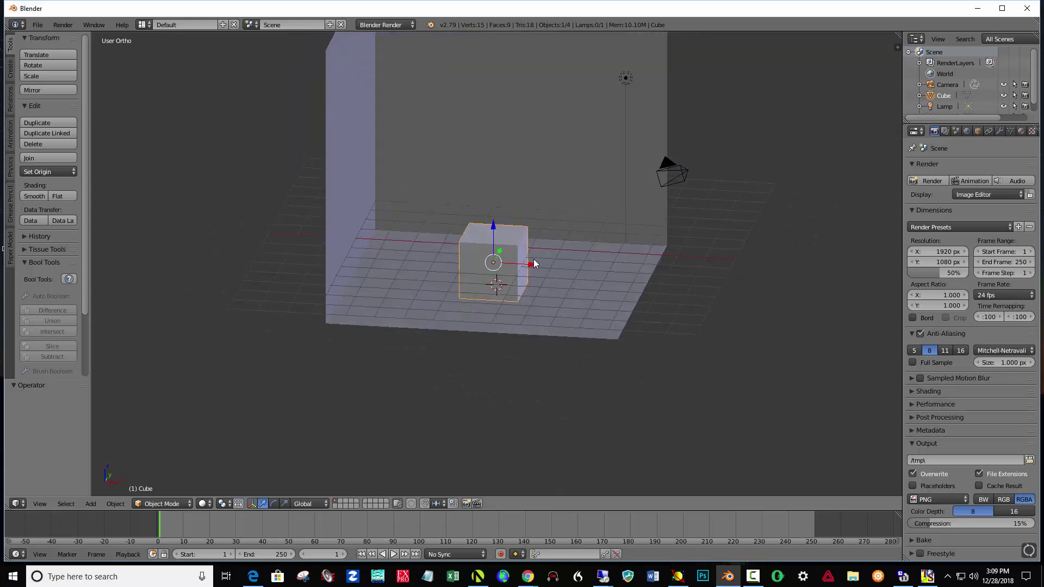
key("g")
key("x")
left_click(558, 269)
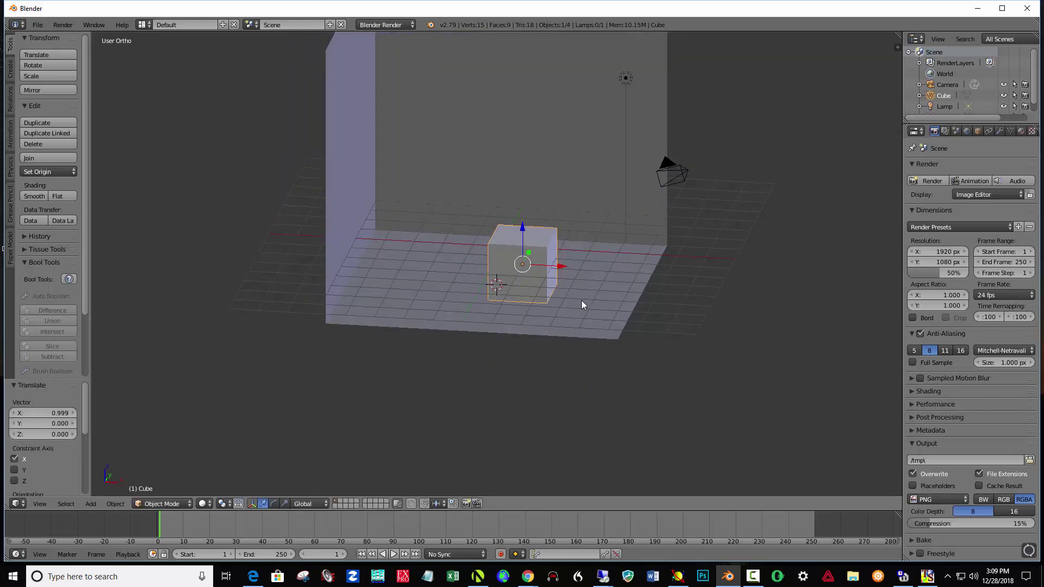
middle_click_drag(582, 300, 581, 328)
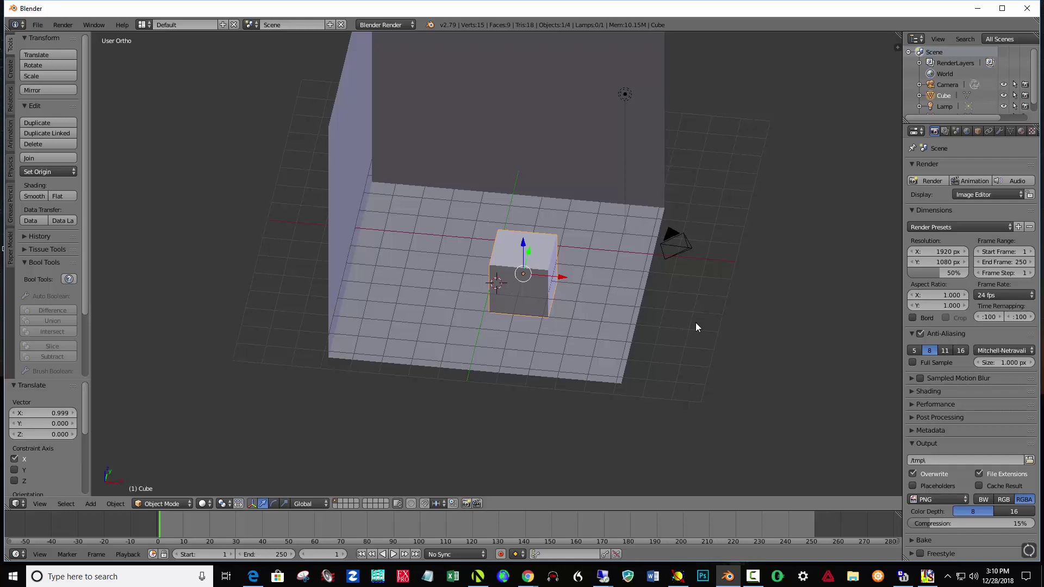
Look through the camera, lock the camera to the view, and reframe it lower and slightly farther back so the whole cube fits.
key("KP_0")
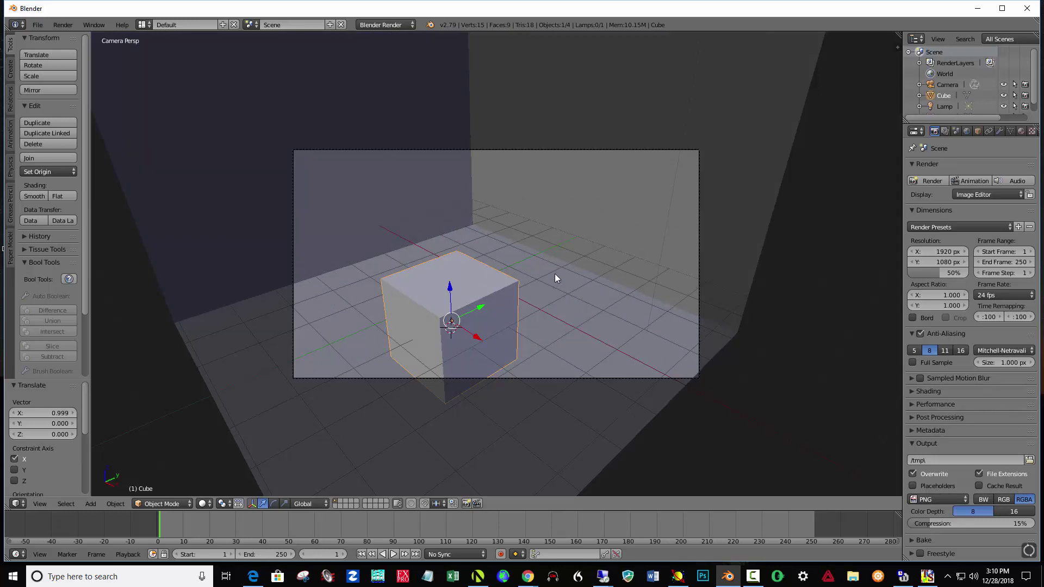
scroll(555, 278, "down", 1)
scroll(555, 276, "up", 1)
key("n")
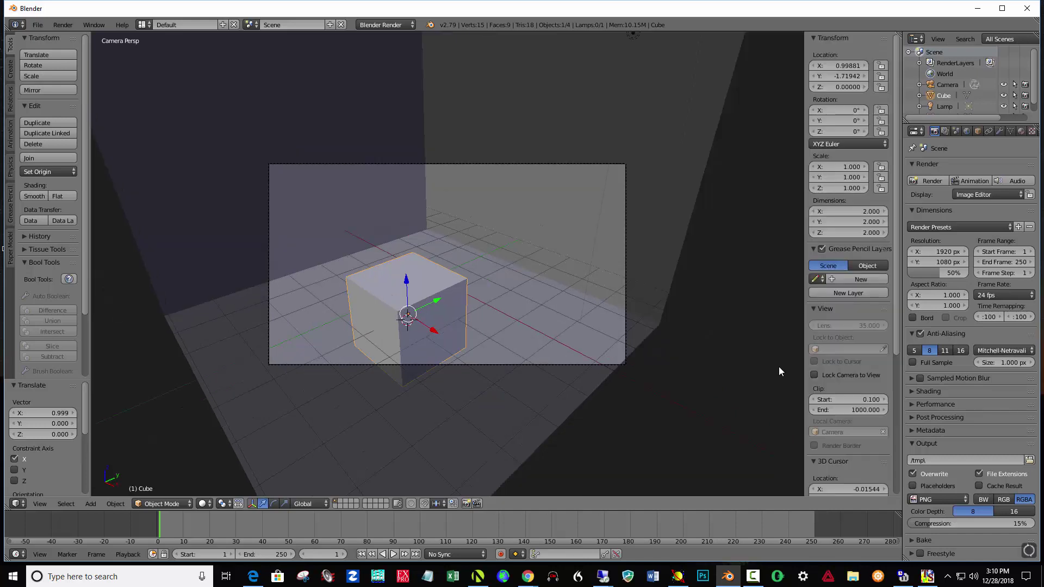
left_click(815, 375)
key("n")
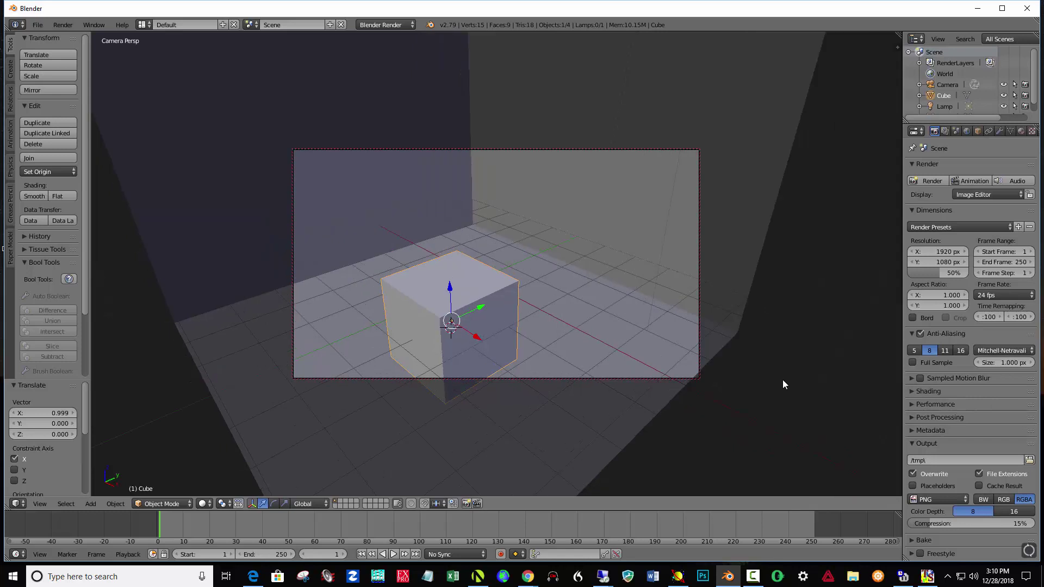
middle_click_drag(576, 313, 576, 281)
scroll(600, 299, "down", 1)
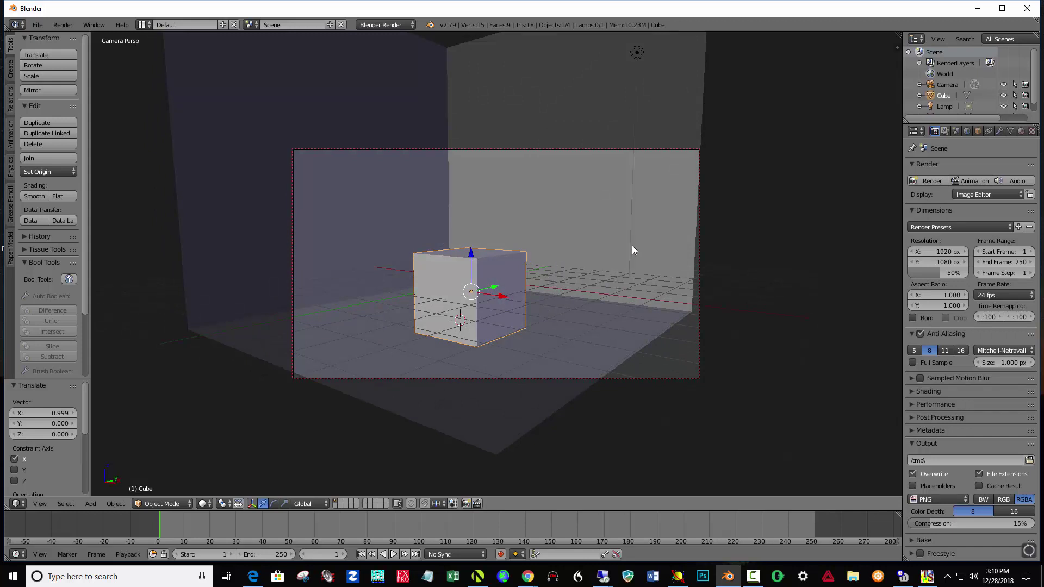
Select the lamp, show its lamp settings, and change the render engine to Cycles Render.
right_click(637, 54)
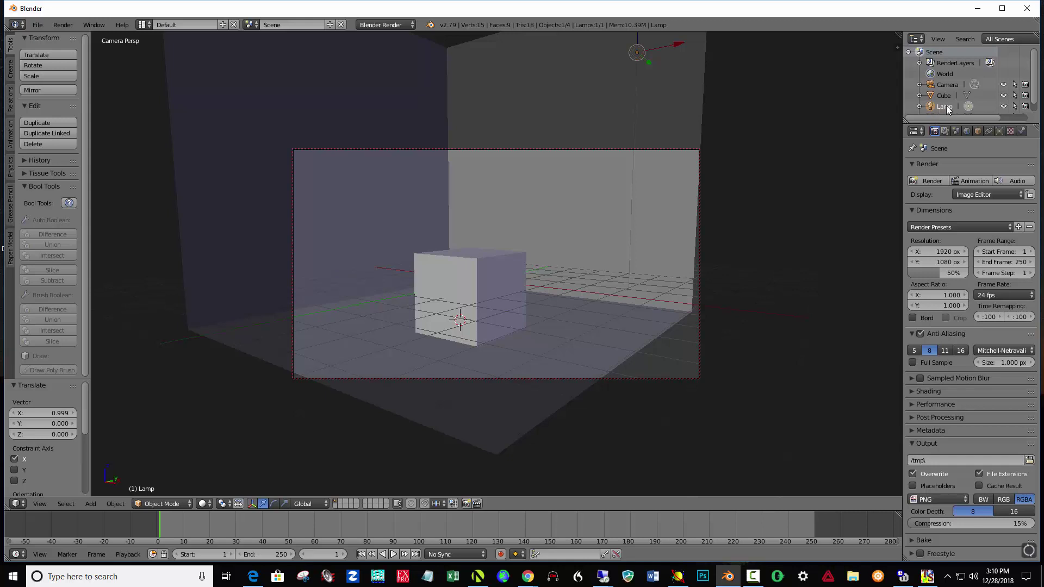
left_click(999, 131)
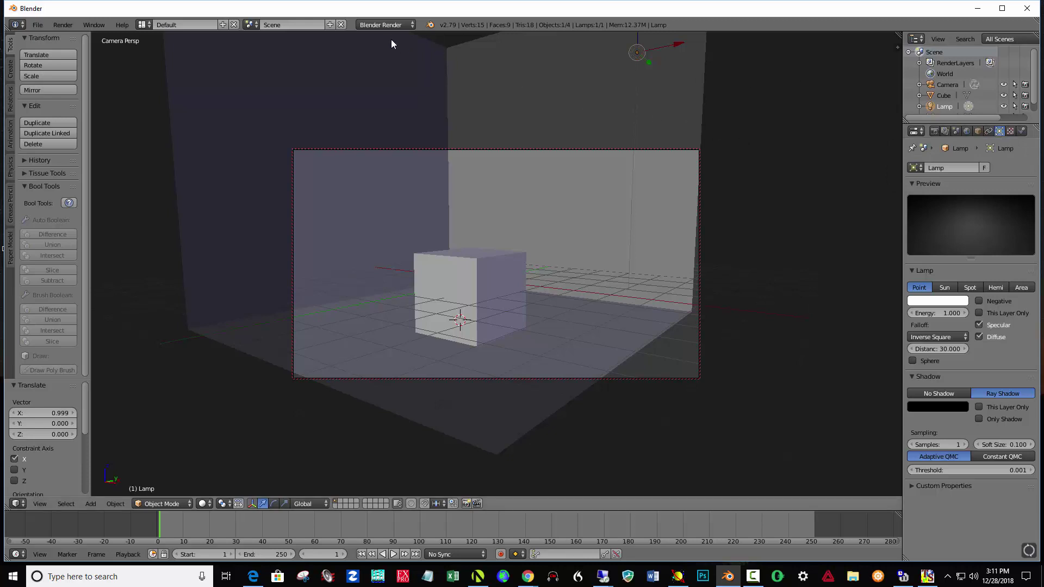
left_click(382, 24)
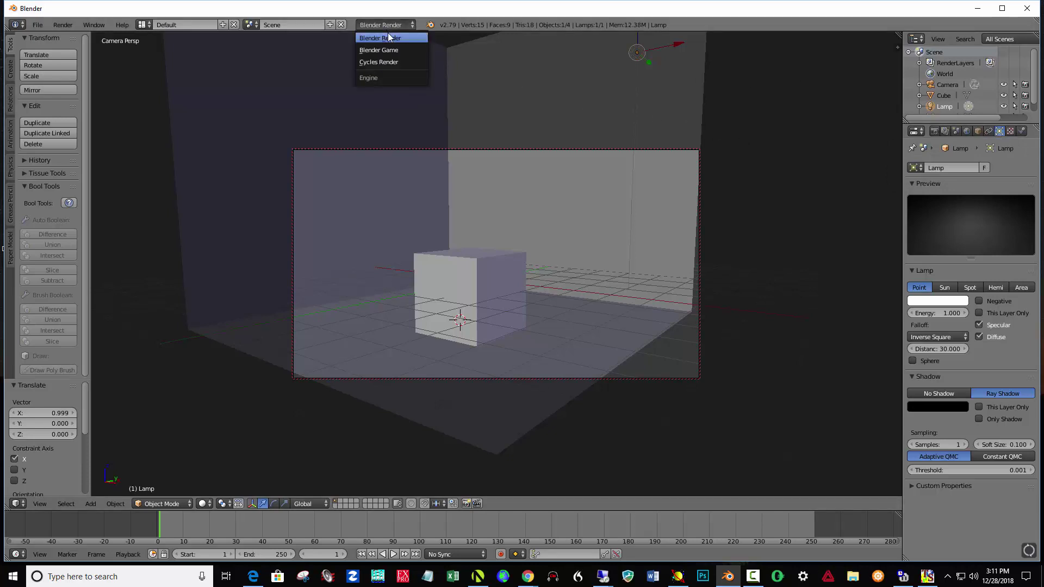
left_click(393, 61)
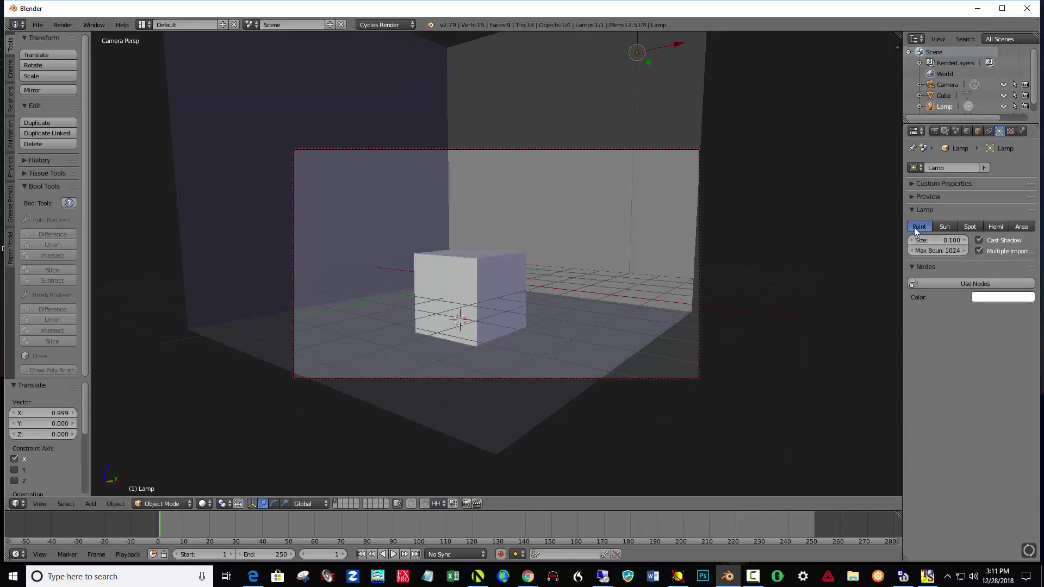
Make the lamp a node-based Spot light with a spot shape size of 44°.
left_click(969, 227)
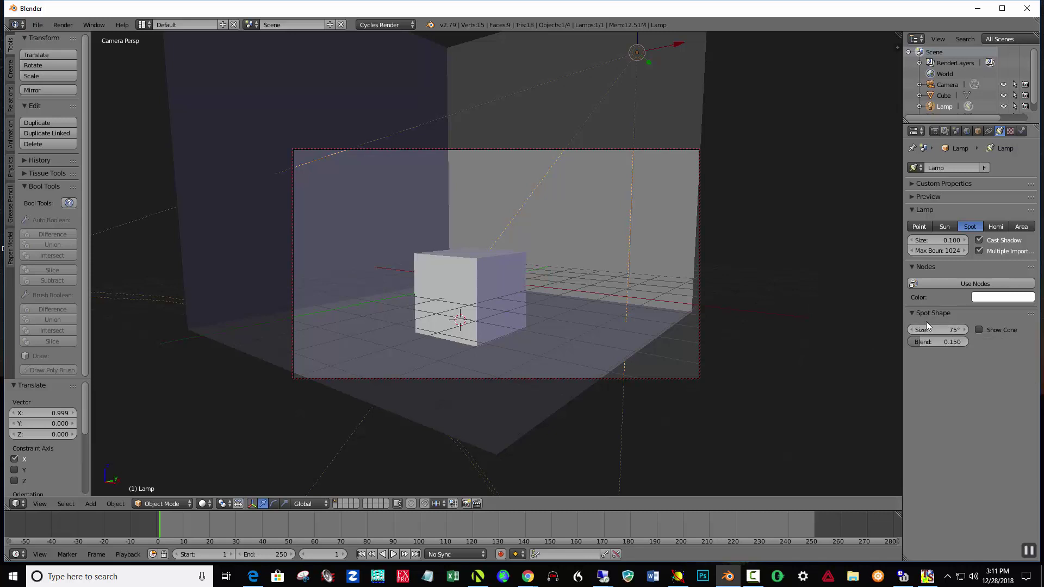
left_click_drag(944, 332, 912, 332)
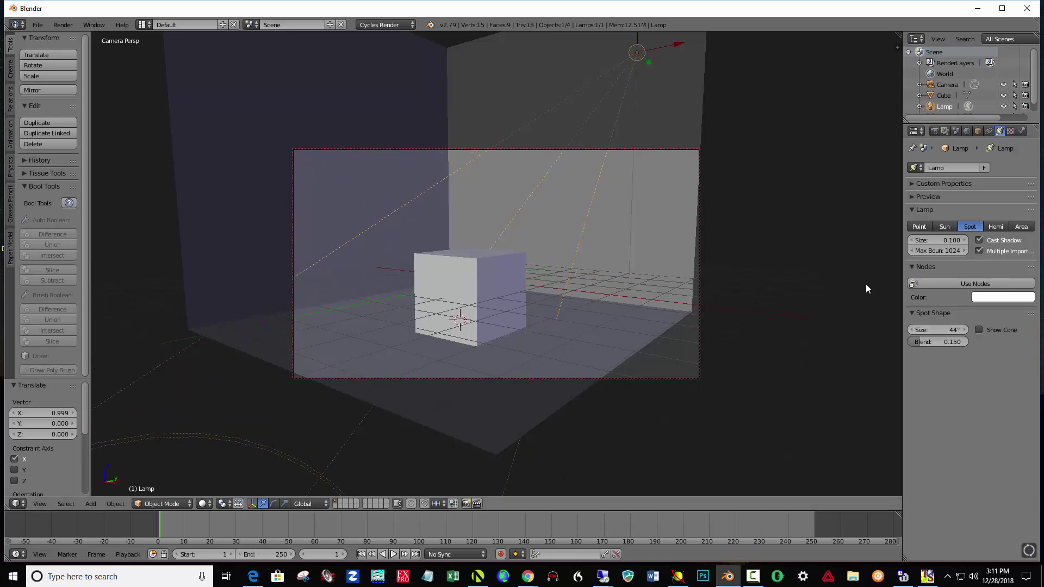
left_click(974, 283)
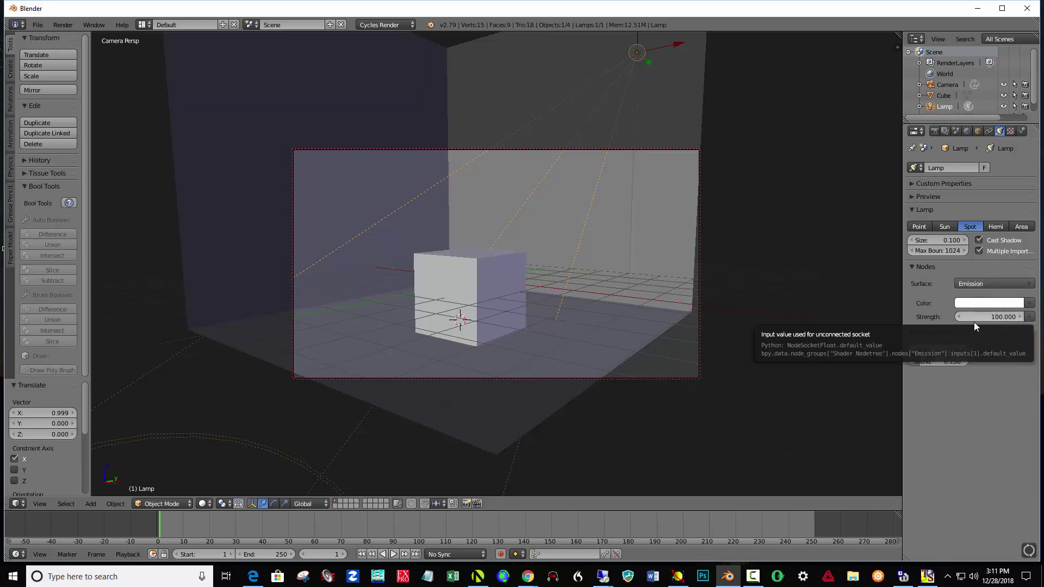
Preview the scene with Rendered viewport shading and set the spot lamp's emission strength to 1000.
left_click(205, 504)
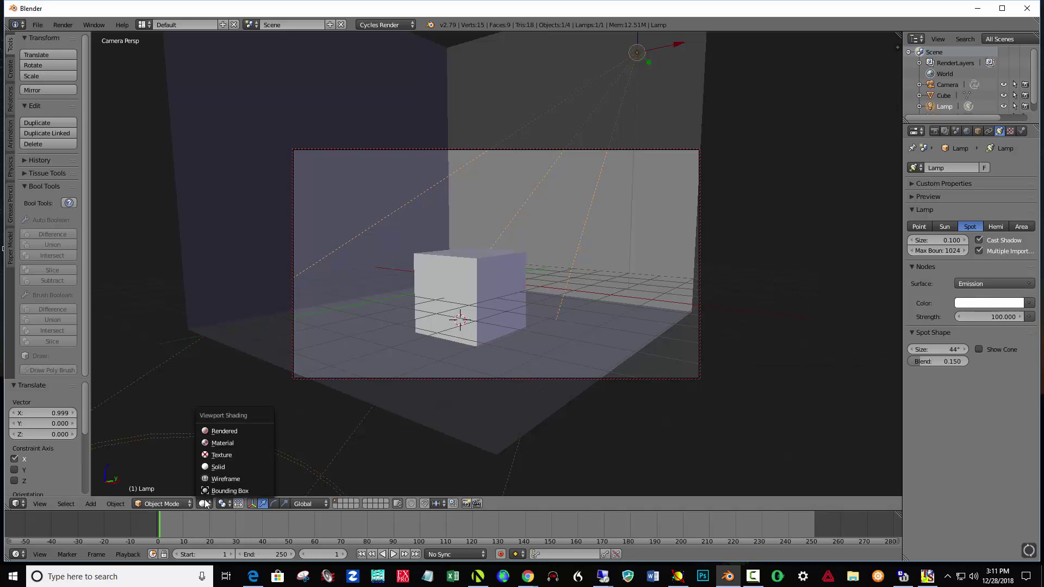
left_click(223, 431)
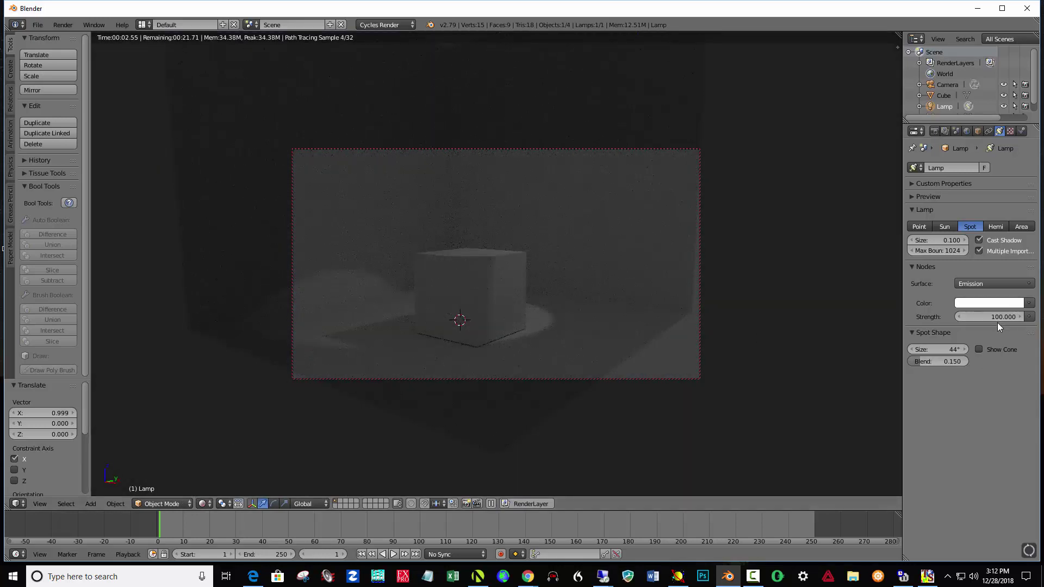
mouse_move(983, 318)
left_mouse_down()
mouse_move(999, 319)
mouse_move(964, 320)
left_mouse_up()
left_click(978, 320)
type("1000")
key("Return")
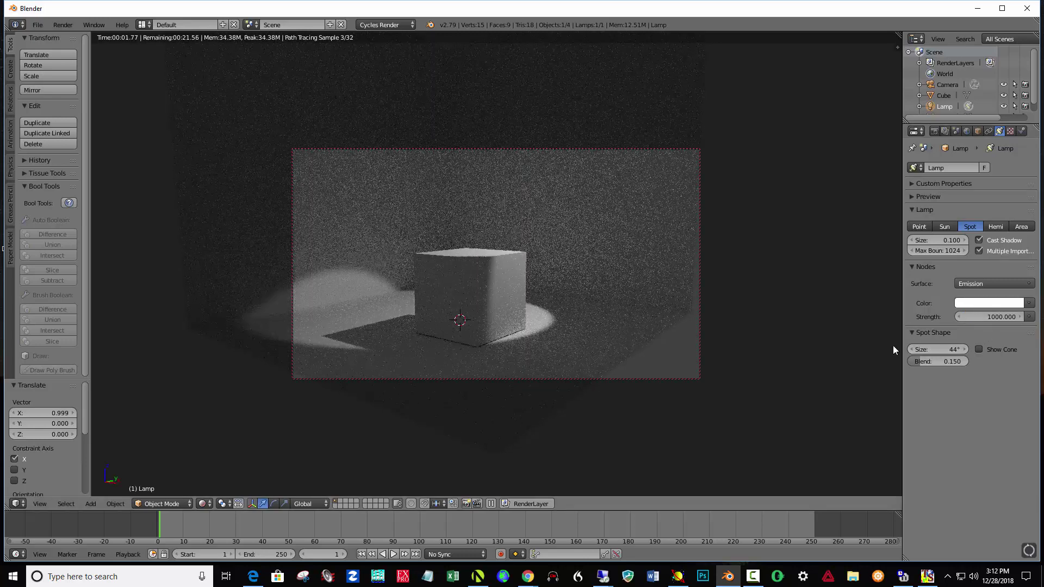
Raise the spot lamp's emission strength to 2000.
left_click(993, 316)
type("2")
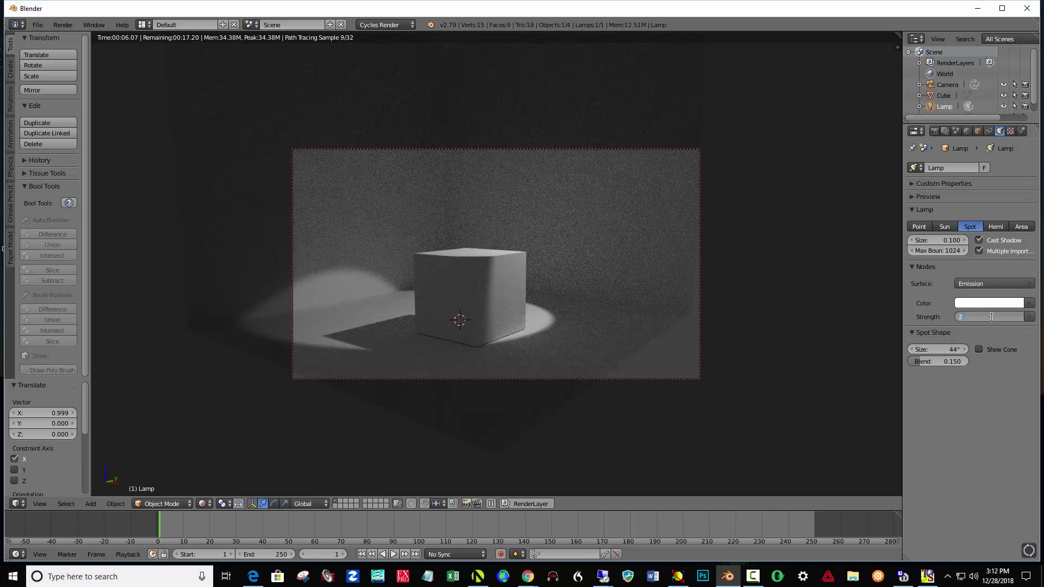
type("000")
key("Return")
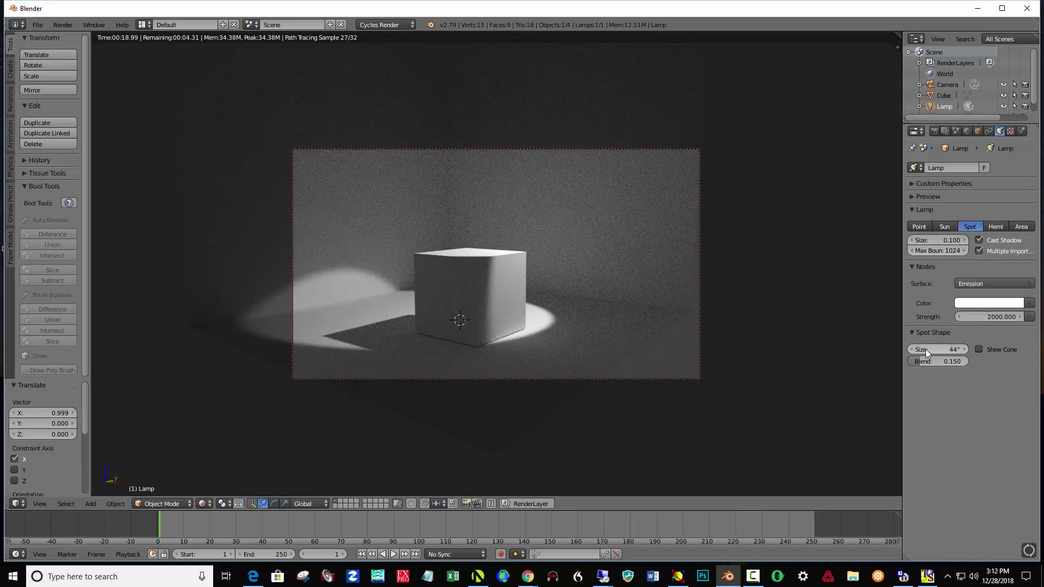
Widen the spot shape size to 54.7° and increase the lamp size to 0.385 for softer shadows.
left_click_drag(930, 354, 997, 354)
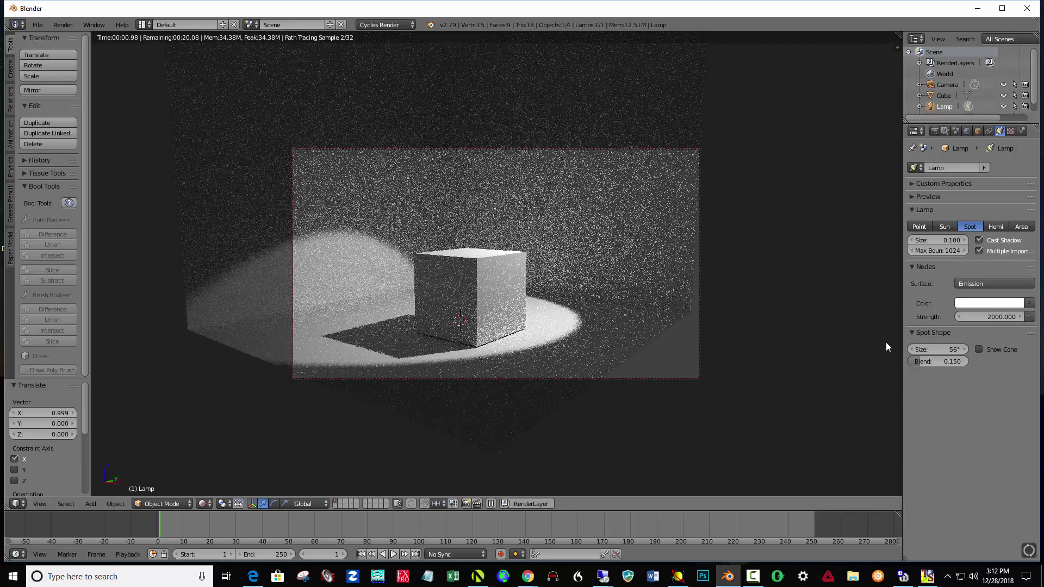
left_click_drag(943, 349, 936, 350)
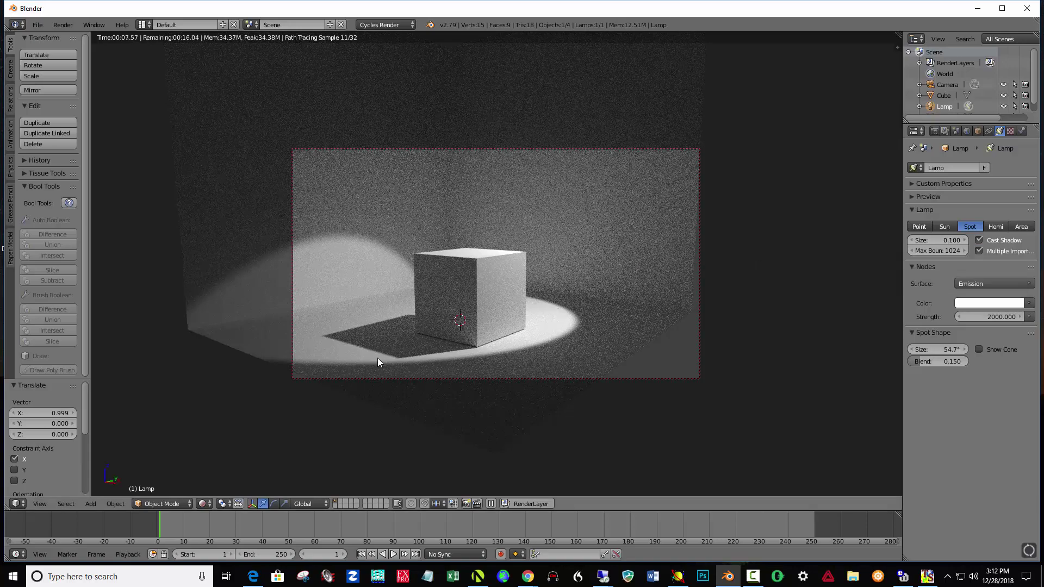
left_click_drag(930, 248, 1027, 248)
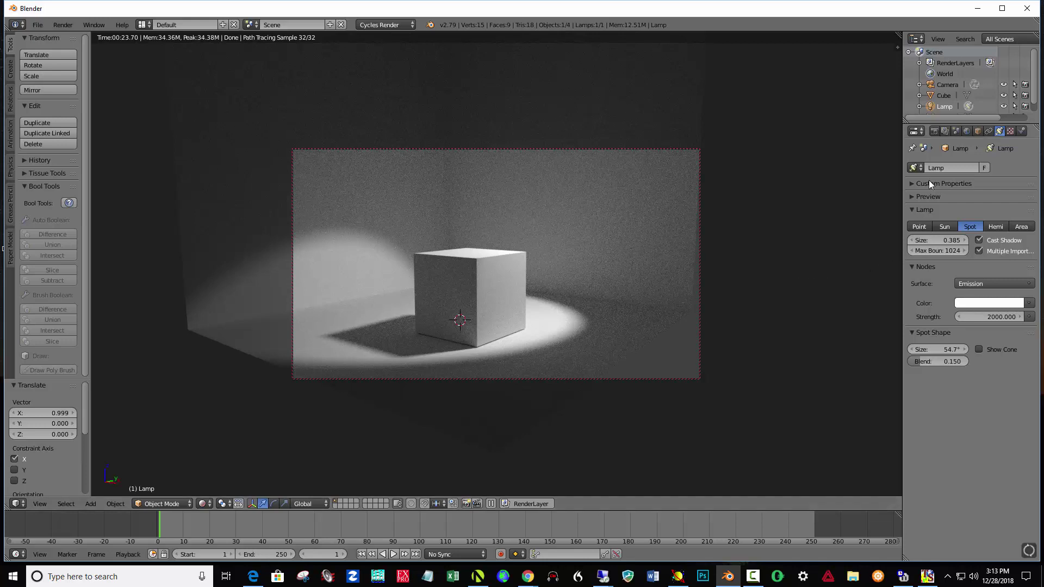
Set the render resolution scale to 100% and expand the scene's Sampling settings.
left_click(934, 131)
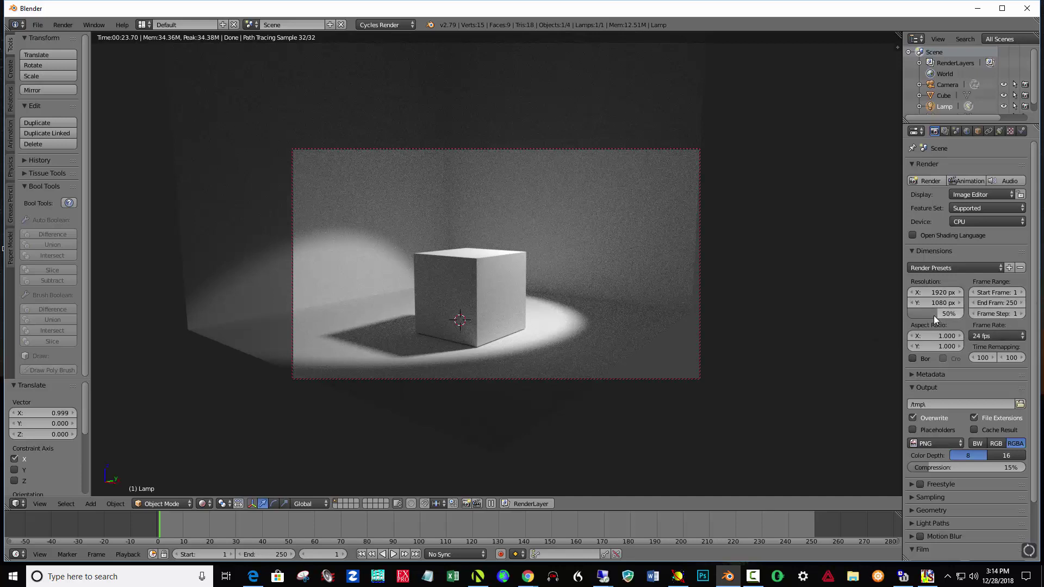
left_click_drag(924, 315, 954, 315)
left_click(912, 497)
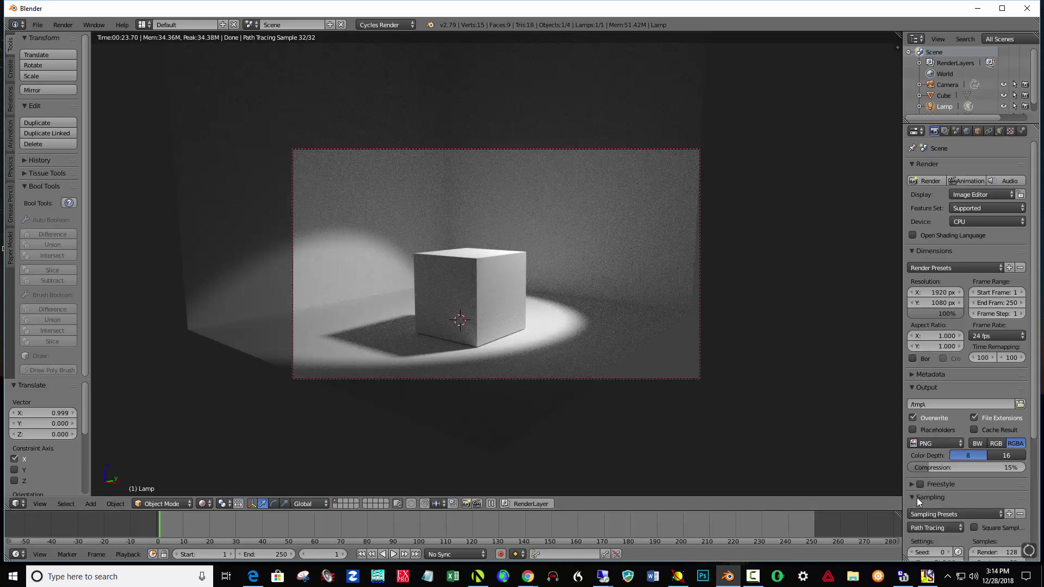
left_click_drag(1035, 430, 1039, 490)
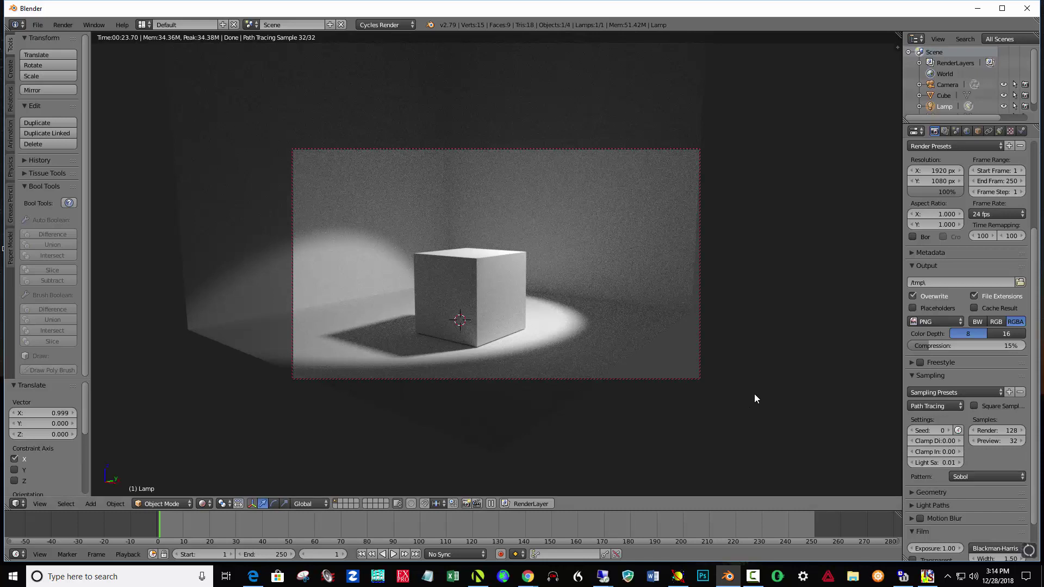
Render the current frame and save the result as a PNG named project 1.1 in the Documents folder.
key("F12")
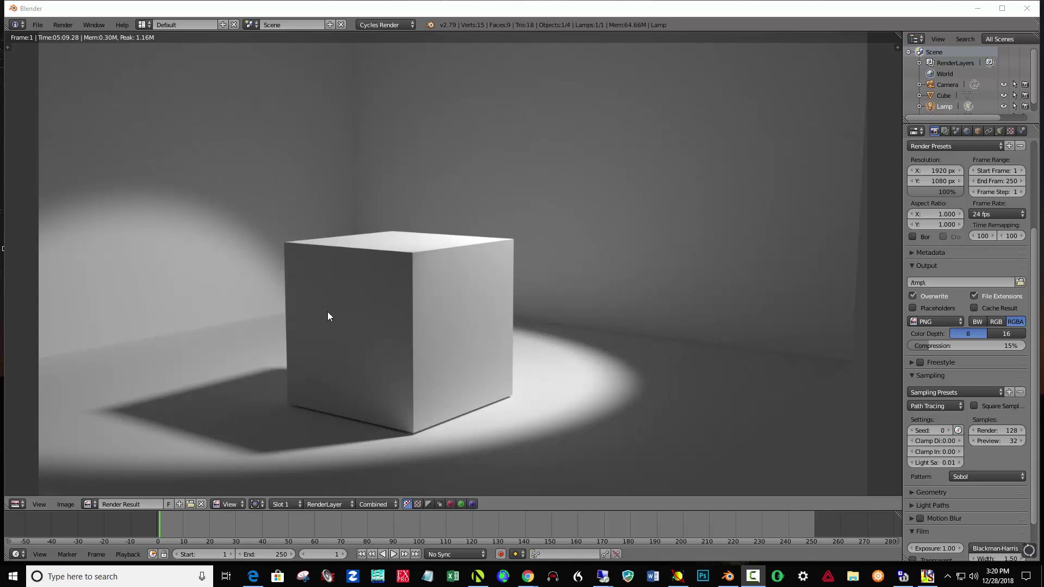
left_click(425, 8)
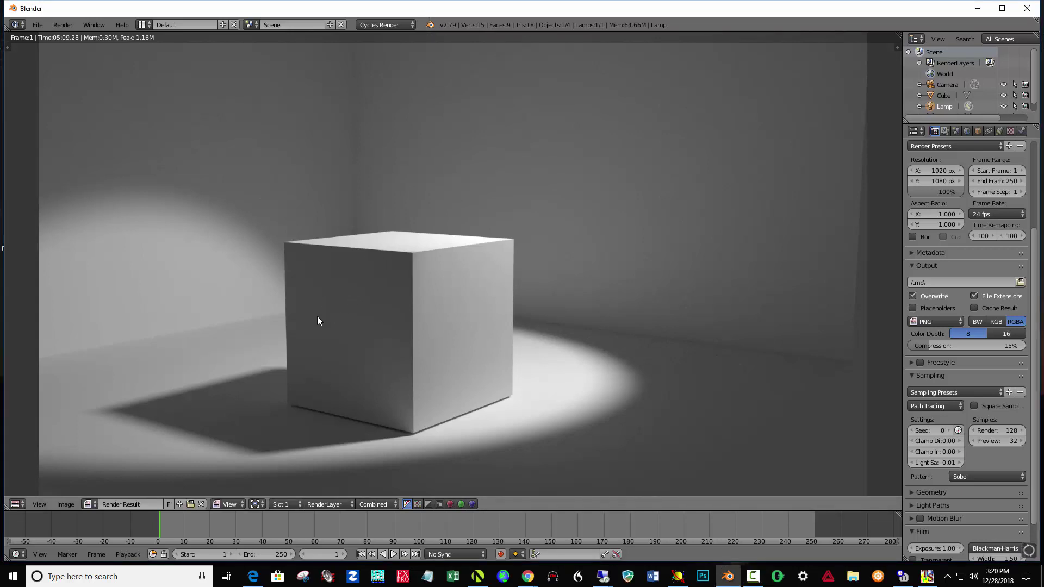
key("F3")
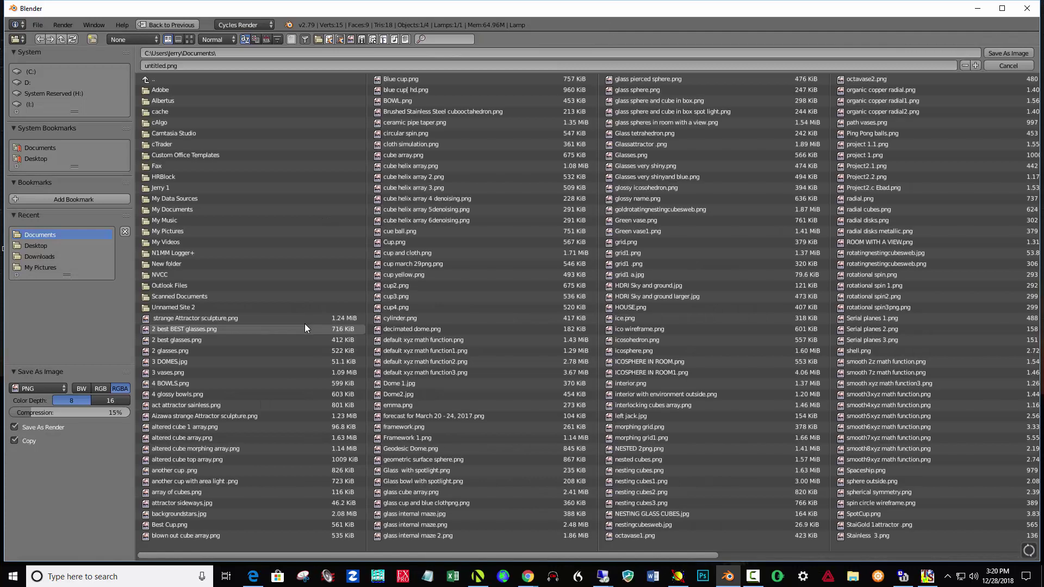
left_click(164, 66)
left_click_drag(166, 65, 127, 66)
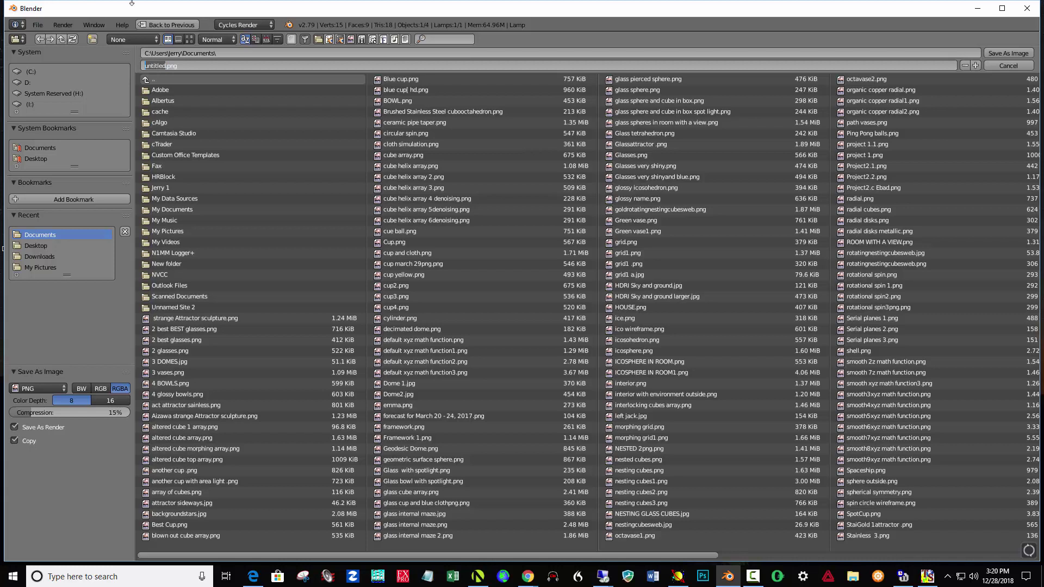
type("project 1.1")
left_click(1002, 52)
left_click(1003, 53)
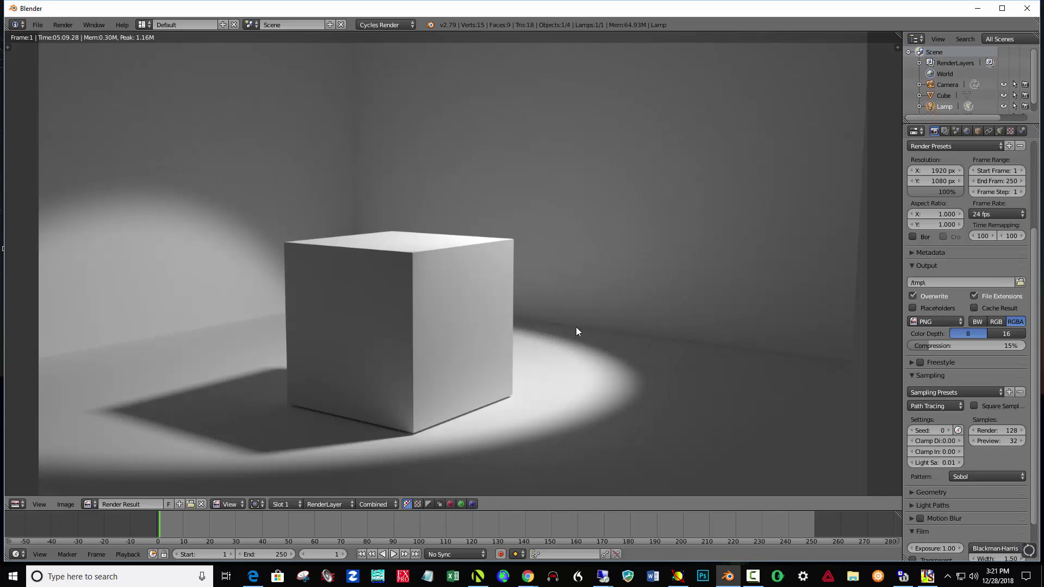
key("Escape")
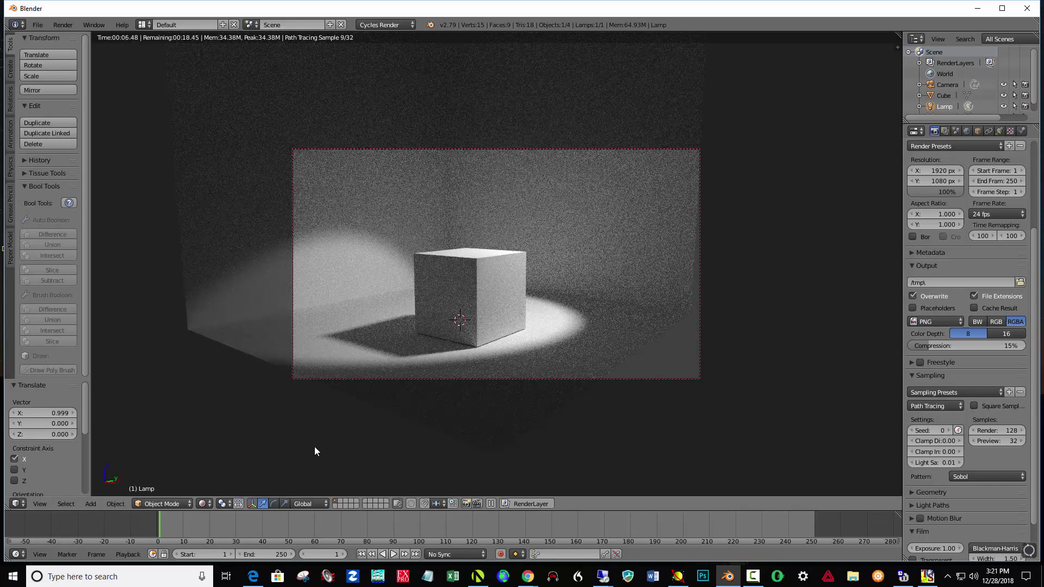
Reframe the camera around the cube to a higher, more frontal angle showing its top face and floor shadow.
left_click(207, 503)
middle_click_drag(404, 319, 438, 334)
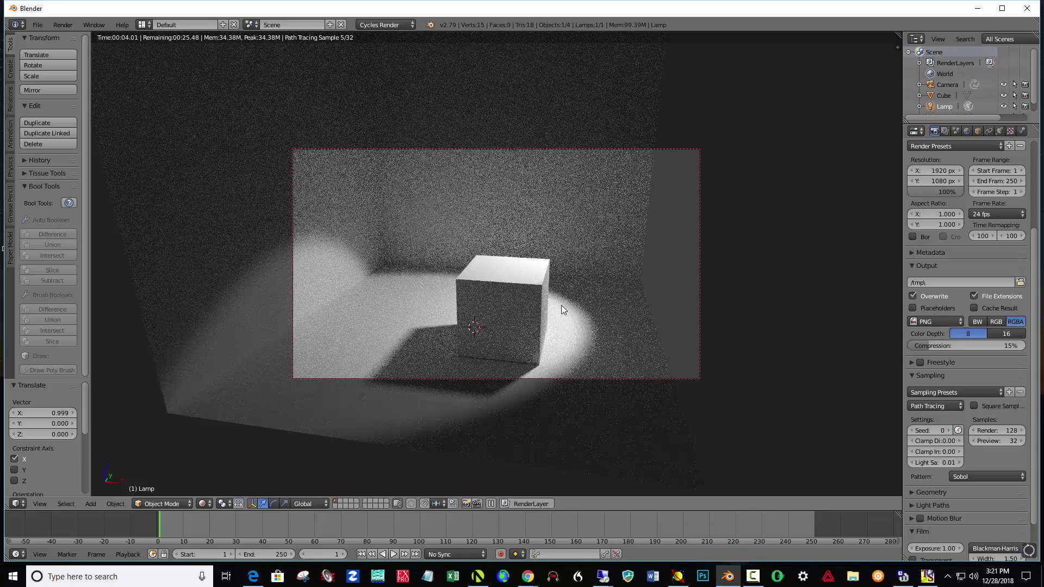
middle_click_drag(561, 305, 520, 314)
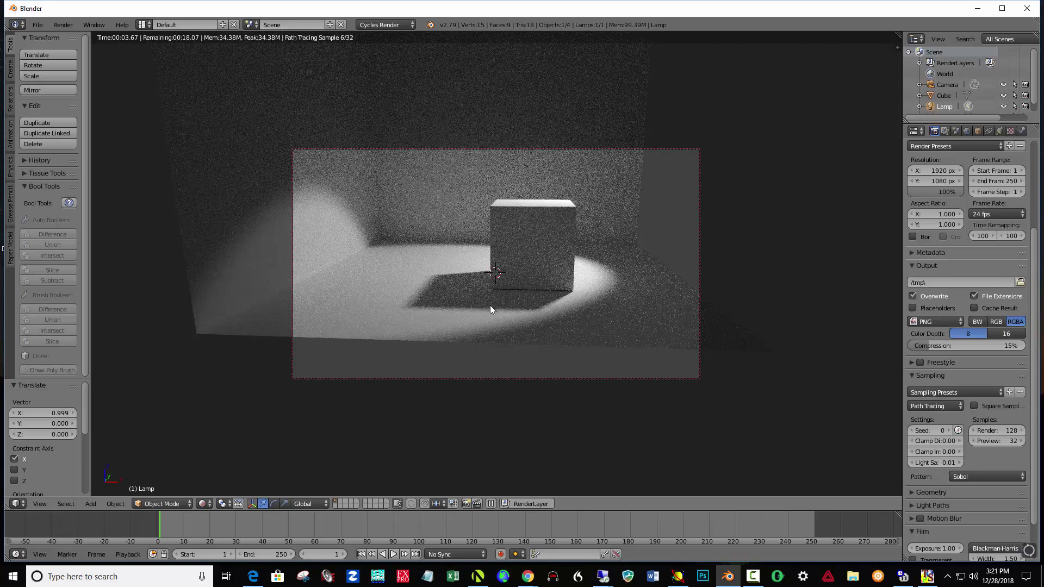
middle_click_drag(491, 307, 509, 299)
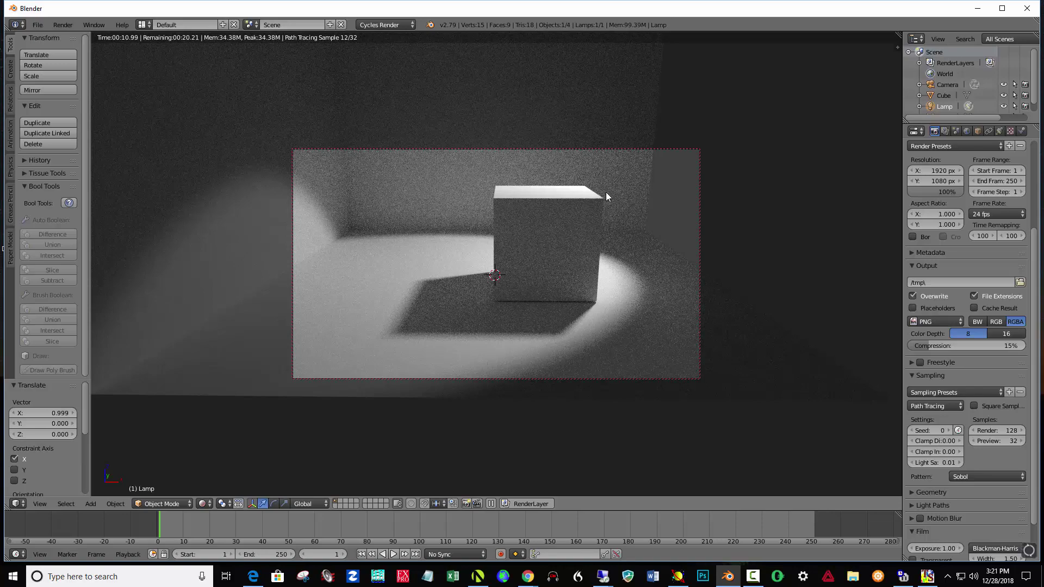
middle_click_drag(622, 186, 590, 268)
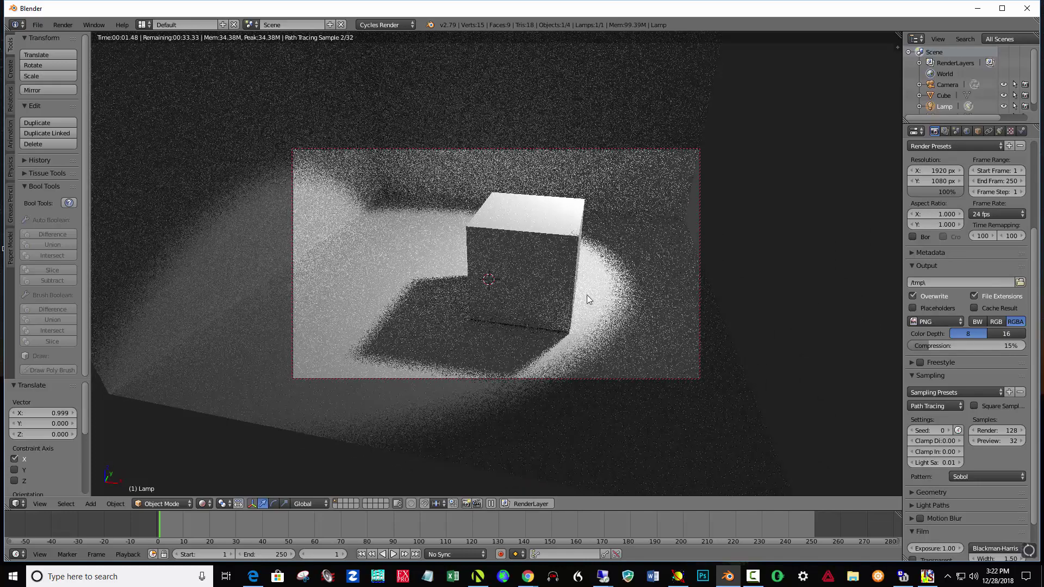